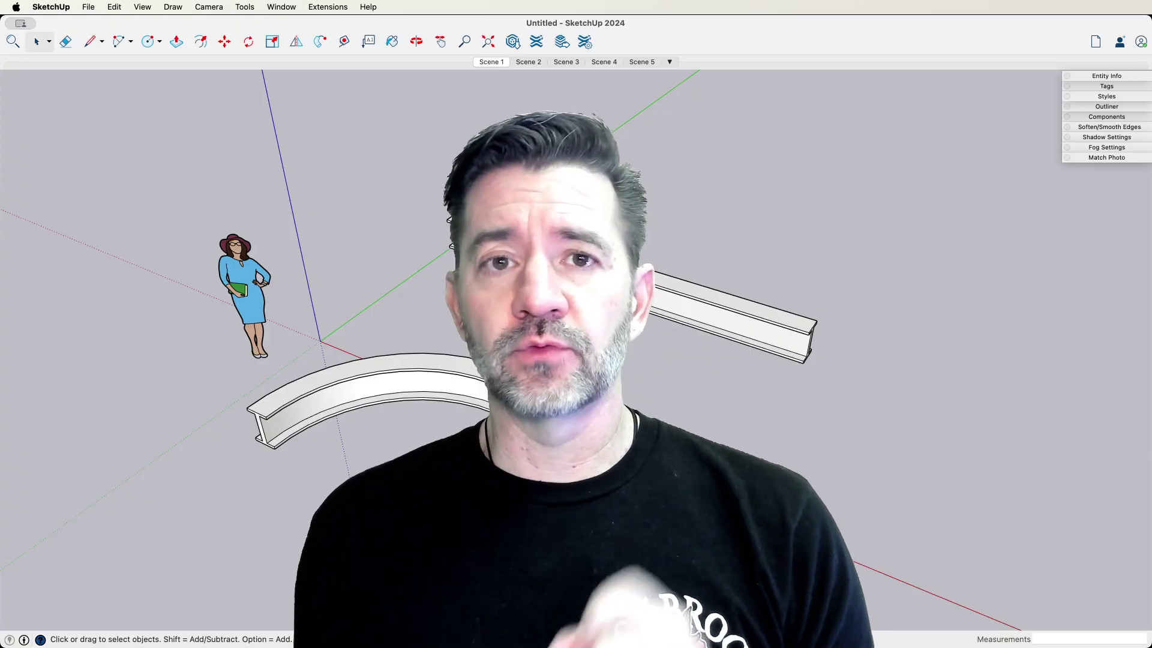
# Advance to Scene 2, the 'Geometry Creation' title card
pyautogui.press('pagedown')
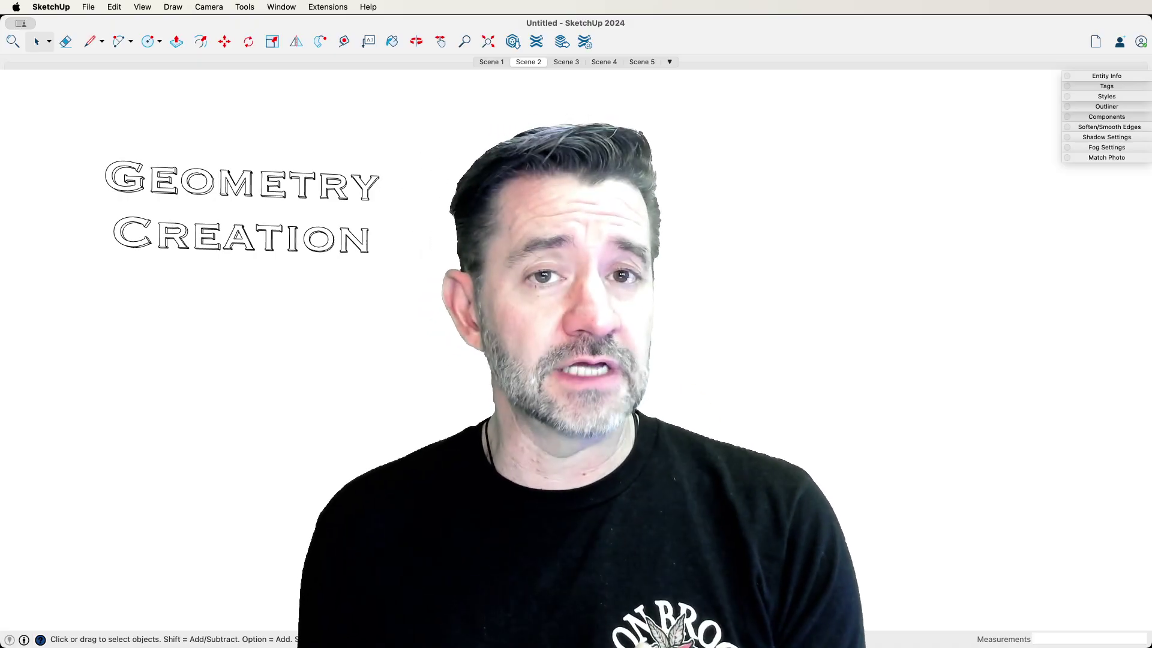
# Advance to Scene 3, the 'Geometry Manipulation' title card
pyautogui.press('pagedown')
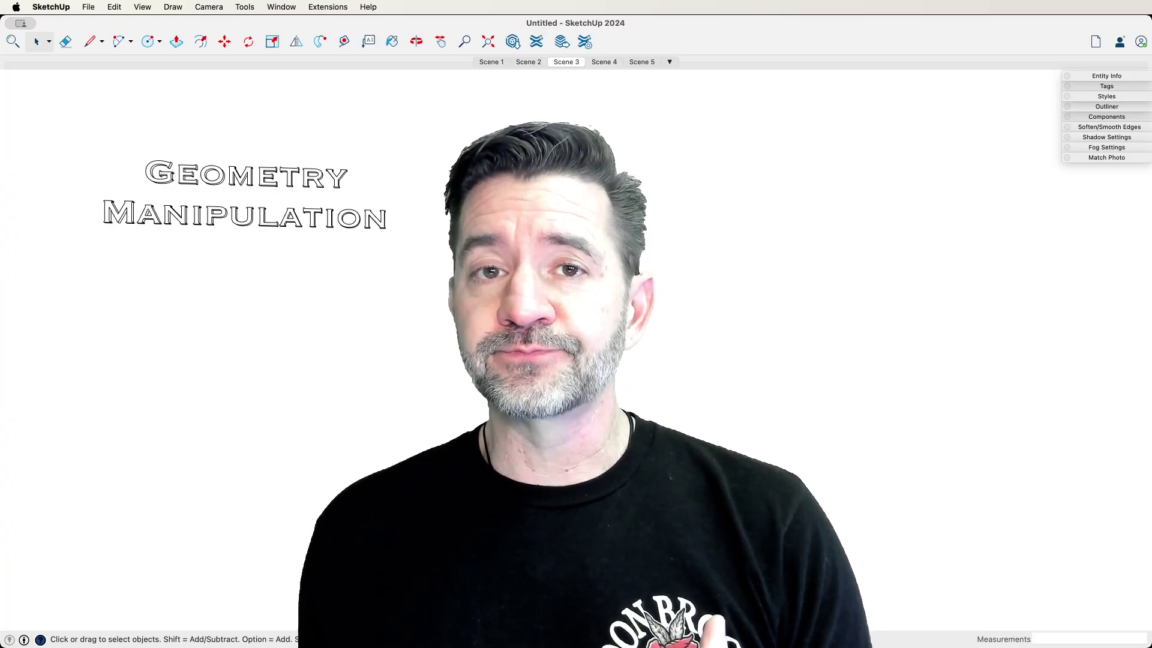
# Advance to Scene 4, the 'Data Handling' title card
pyautogui.press('pagedown')
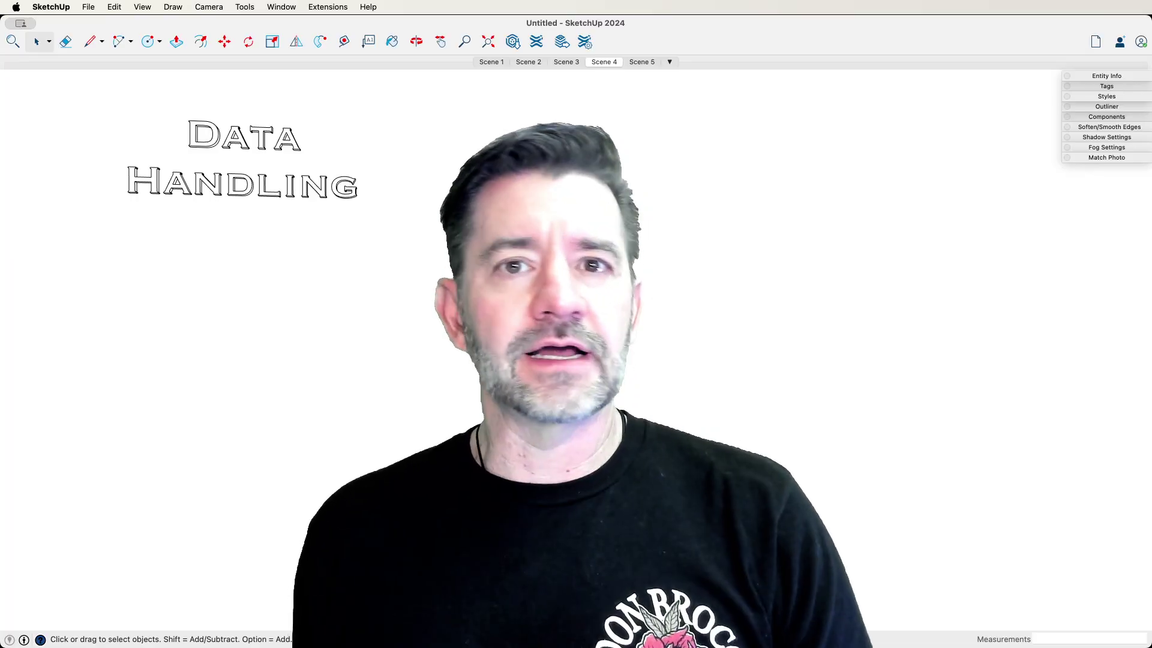
# Advance to Scene 5, the 'Rendering Engines' title card
pyautogui.press('pagedown')
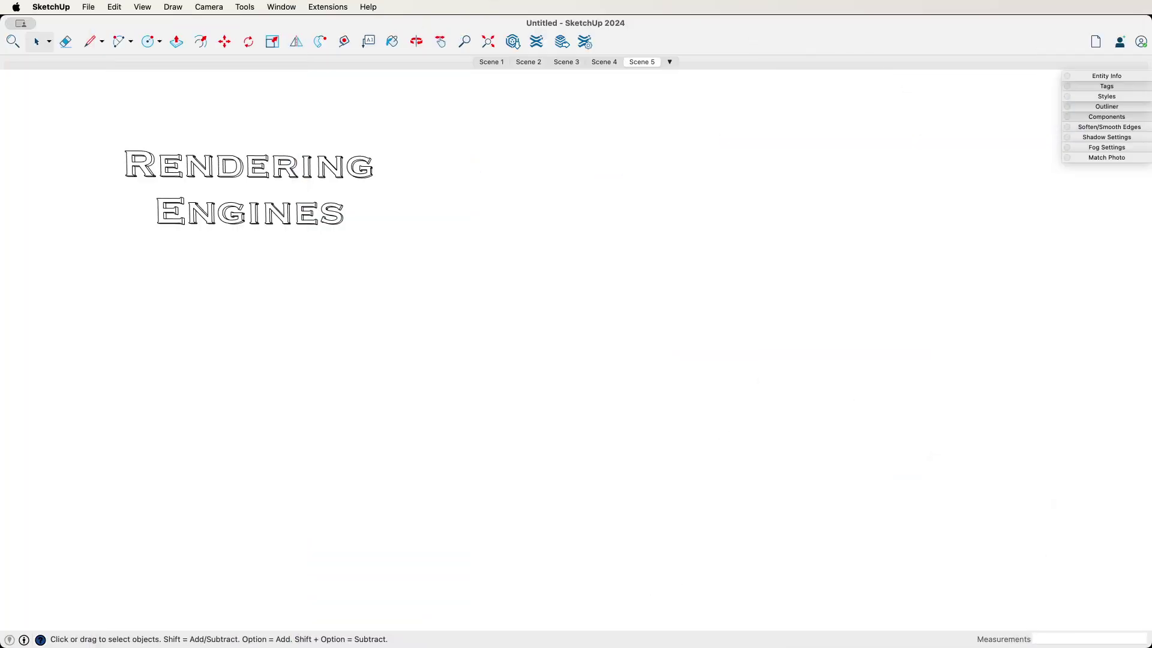
# Wrap back to Scene 1 and orbit around the curved and straight I-beams
pyautogui.press('pagedown')
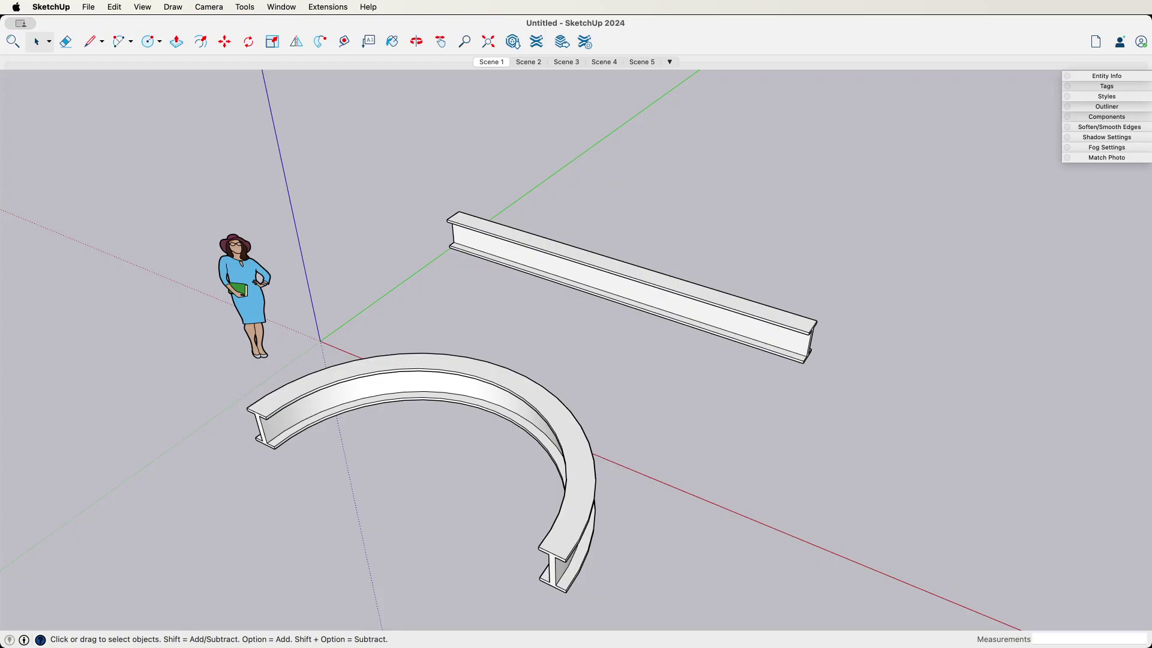
pyautogui.moveTo(507, 326); pyautogui.dragTo(561, 419, button='middle')
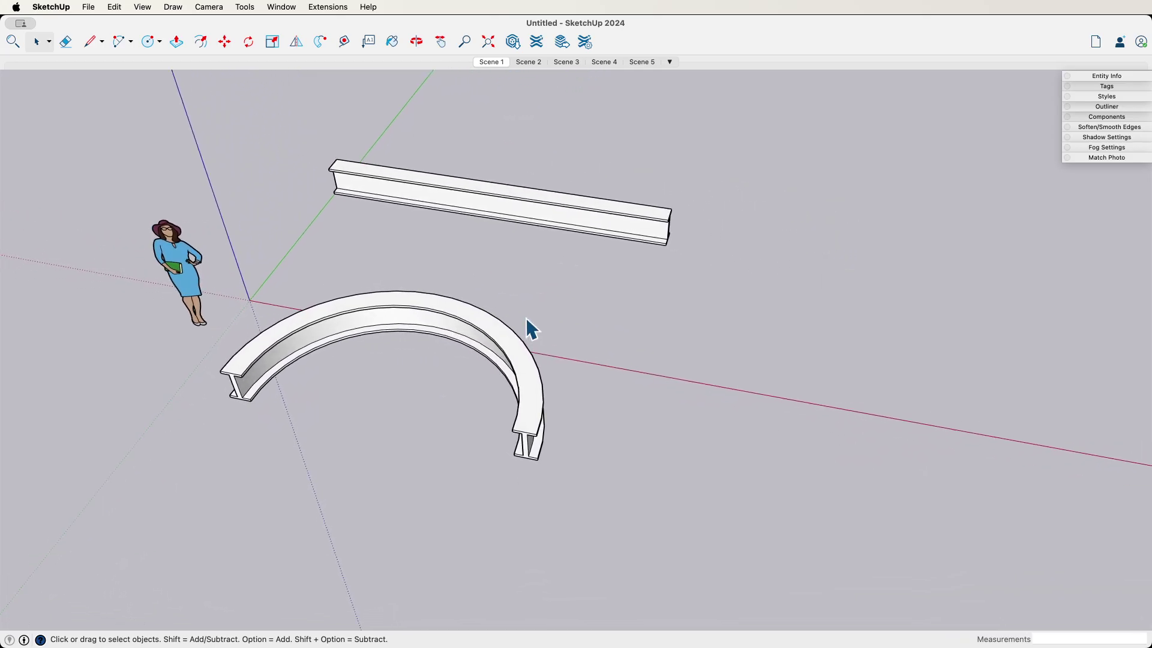
# Draw a circle right of the curved beam and split it across its diameter with a line
pyautogui.press('c')
pyautogui.write('48')
pyautogui.click(676, 418)
pyautogui.click(818, 438)
pyautogui.press('l')
pyautogui.click(818, 439)
pyautogui.click(538, 399)
# Erase the circle's lower arc and add short straight legs down from both arc ends
pyautogui.press('e')
pyautogui.click(537, 412)
pyautogui.press('l')
pyautogui.click(538, 397)
pyautogui.click(526, 439)
pyautogui.click(819, 439)
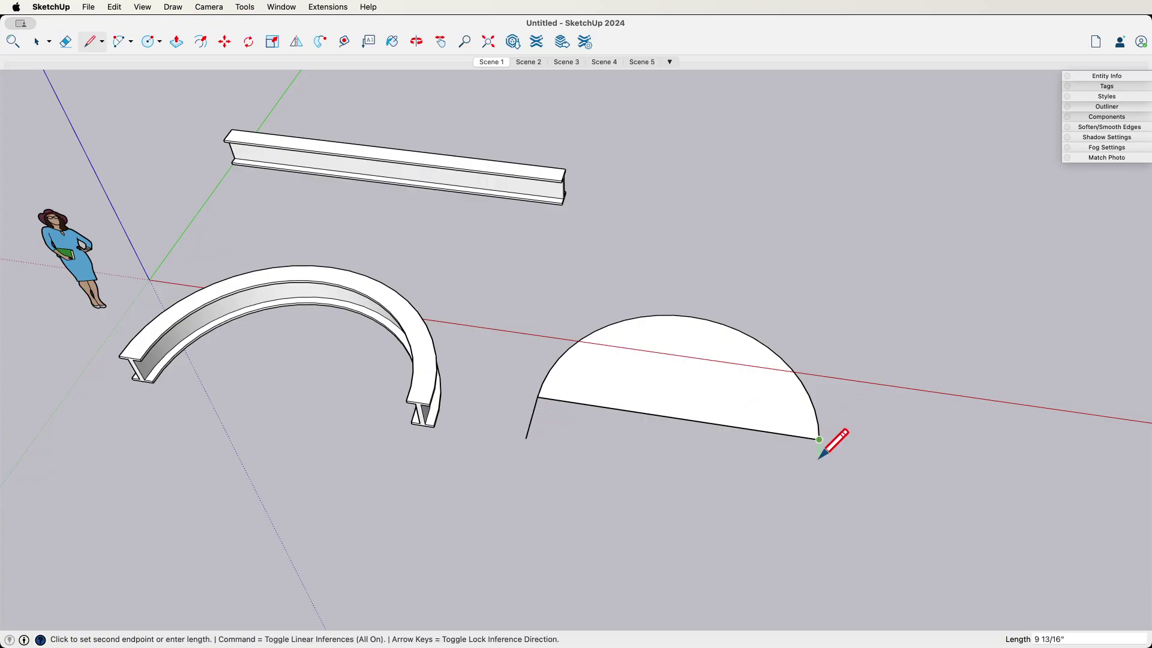
pyautogui.click(819, 484)
# Erase the chord and weld the open arch's edges into one curve
pyautogui.press('e')
pyautogui.click(693, 421)
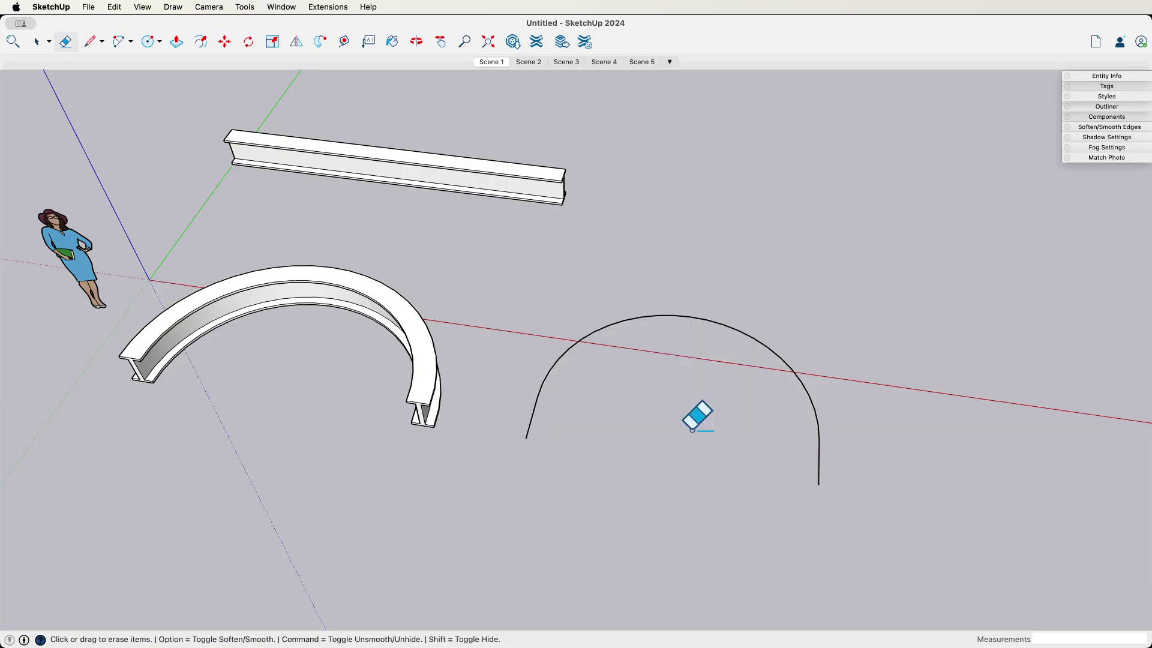
pyautogui.press('space')
pyautogui.click(552, 369)
pyautogui.rightClick(551, 370)
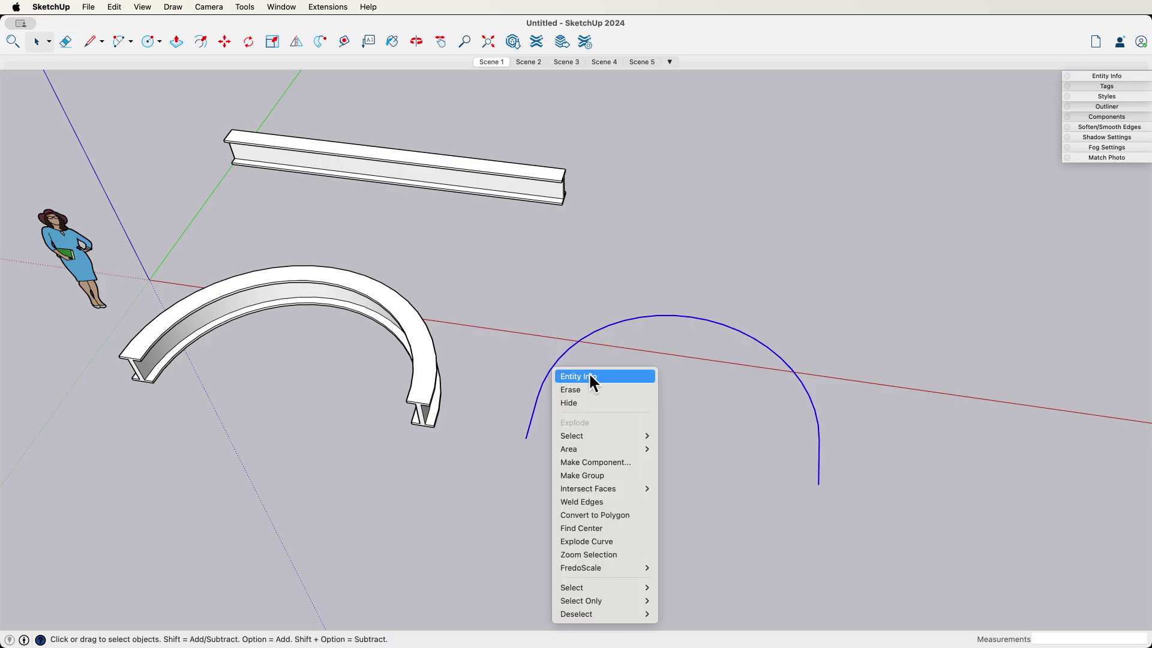
pyautogui.click(608, 501)
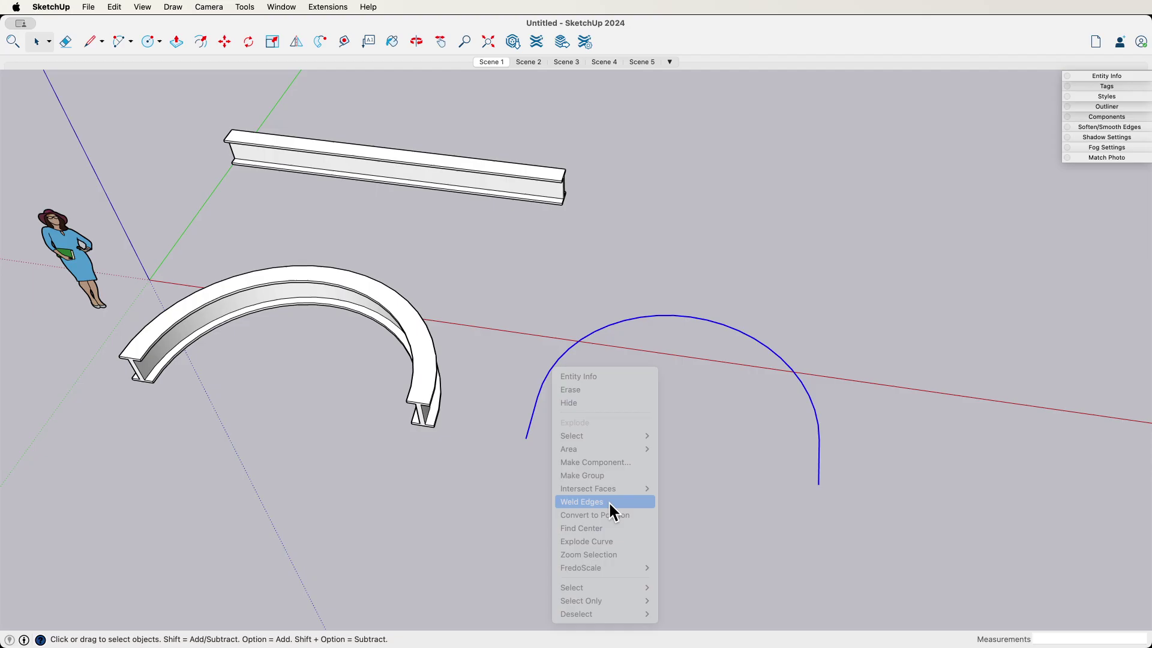
# Copy the curved beam's I-shaped end face from inside the beam and paste it
pyautogui.doubleClick(424, 420)
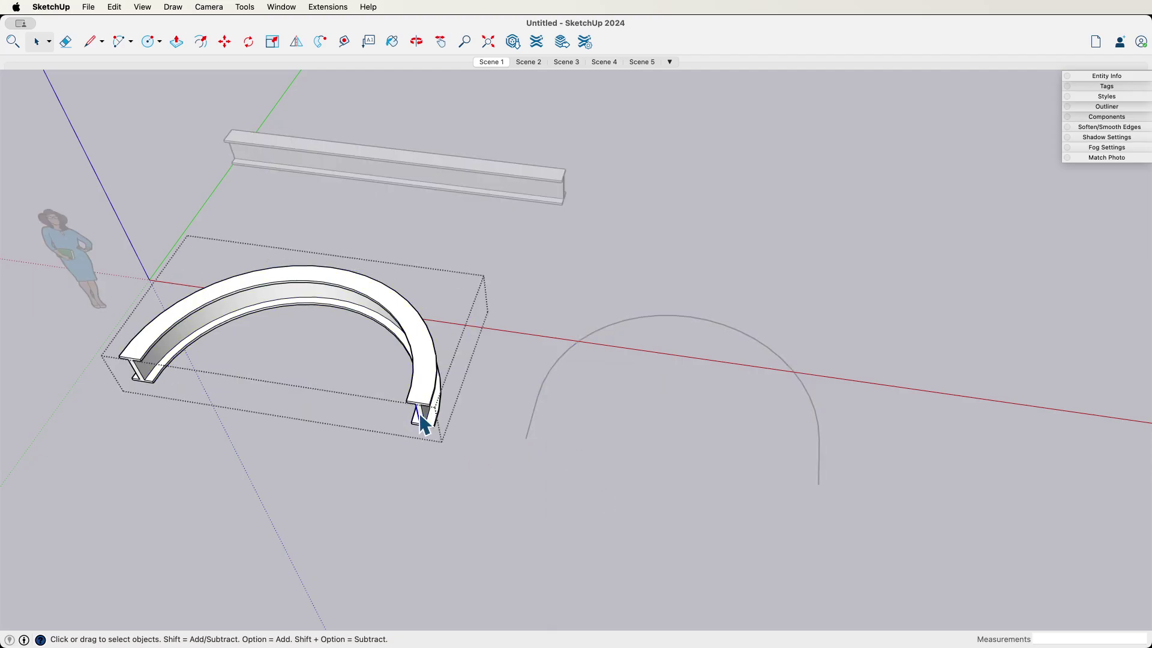
pyautogui.press('super+c')
pyautogui.click(553, 465)
pyautogui.press('super+v')
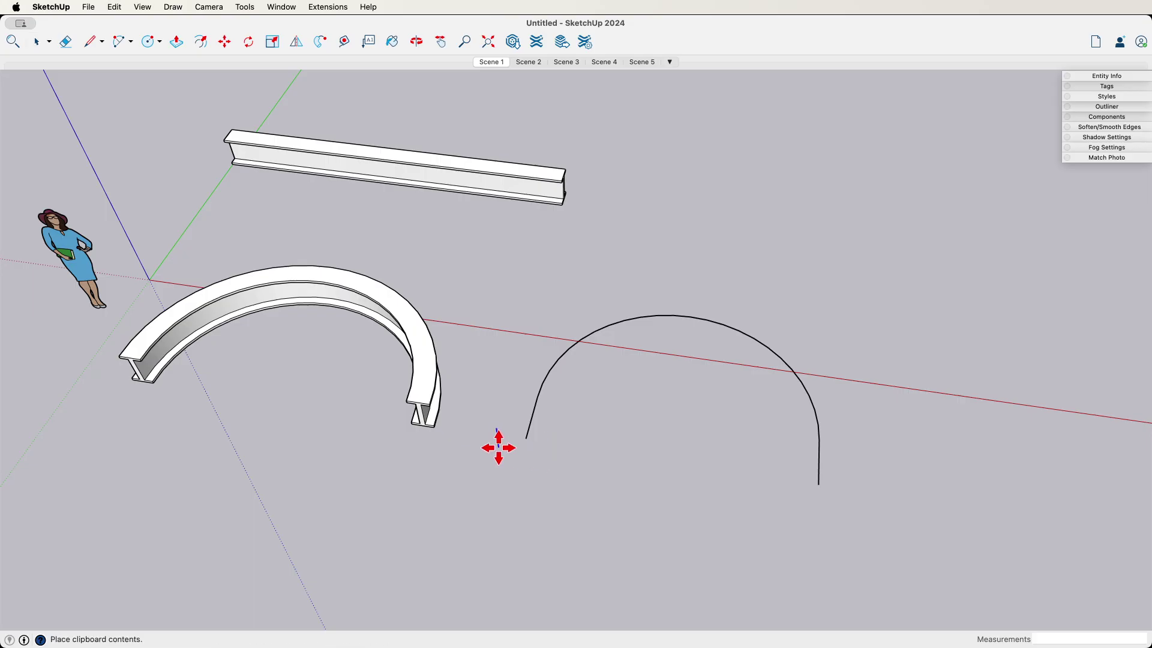
# Recopy the curved beam's I-shaped end profile and place it at the arch's left end
pyautogui.press('Escape')
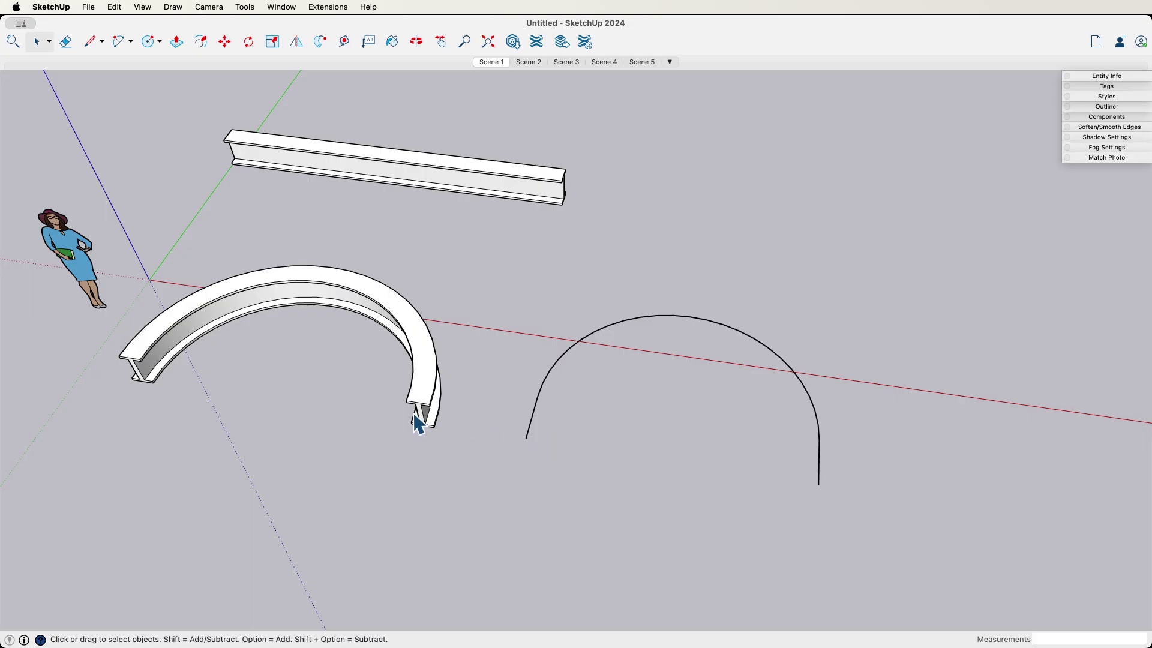
pyautogui.doubleClick(423, 420)
pyautogui.scroll(3, 423, 420)
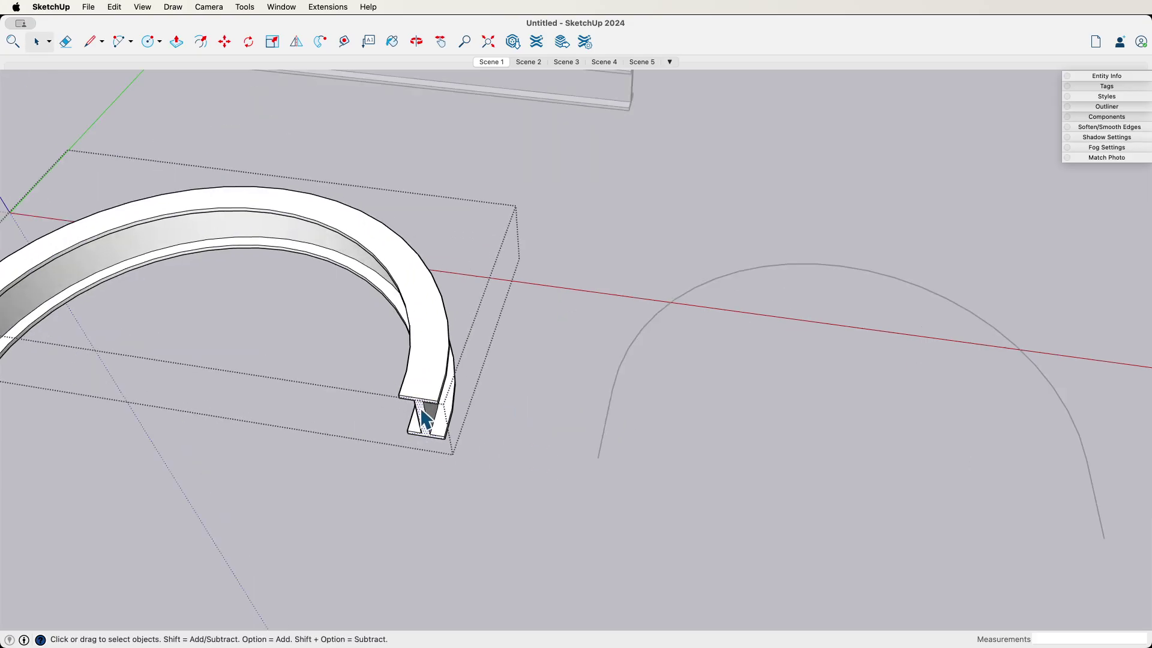
pyautogui.press('super+c')
pyautogui.click(555, 538)
pyautogui.press('super+v')
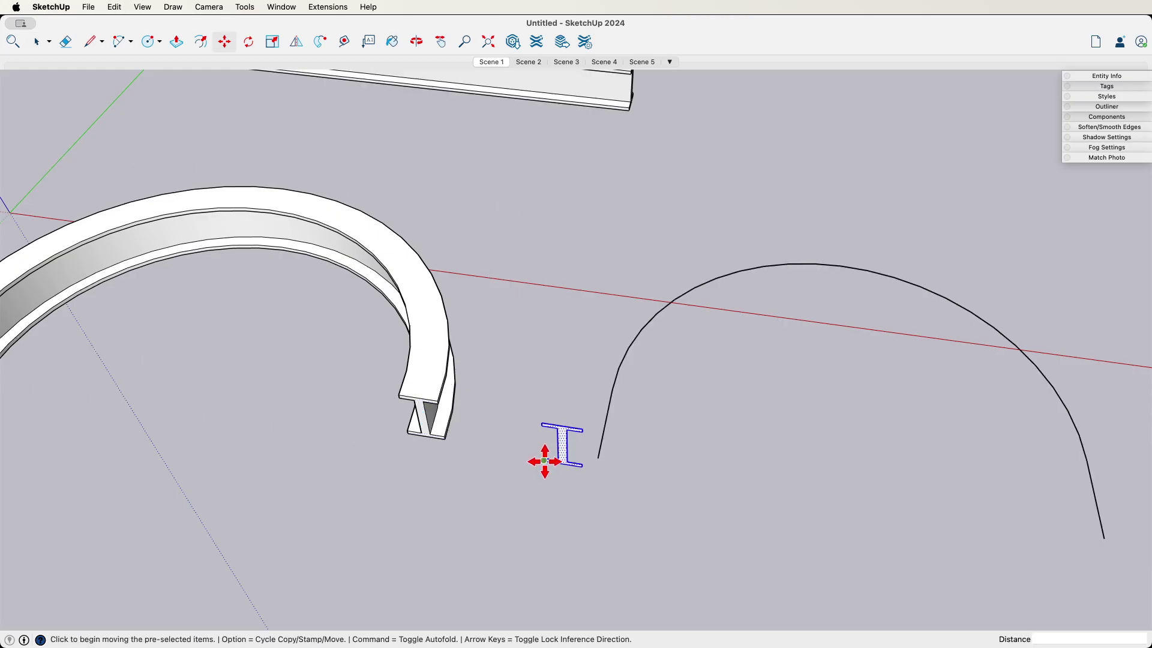
pyautogui.click(582, 468)
pyautogui.click(597, 457)
# Sweep the I-profile along the selected arch path with Follow Me
pyautogui.press('space')
pyautogui.moveTo(669, 450); pyautogui.dragTo(646, 393, button='middle')
pyautogui.scroll(-3, 642, 383)
pyautogui.click(529, 323)
pyautogui.click(321, 42)
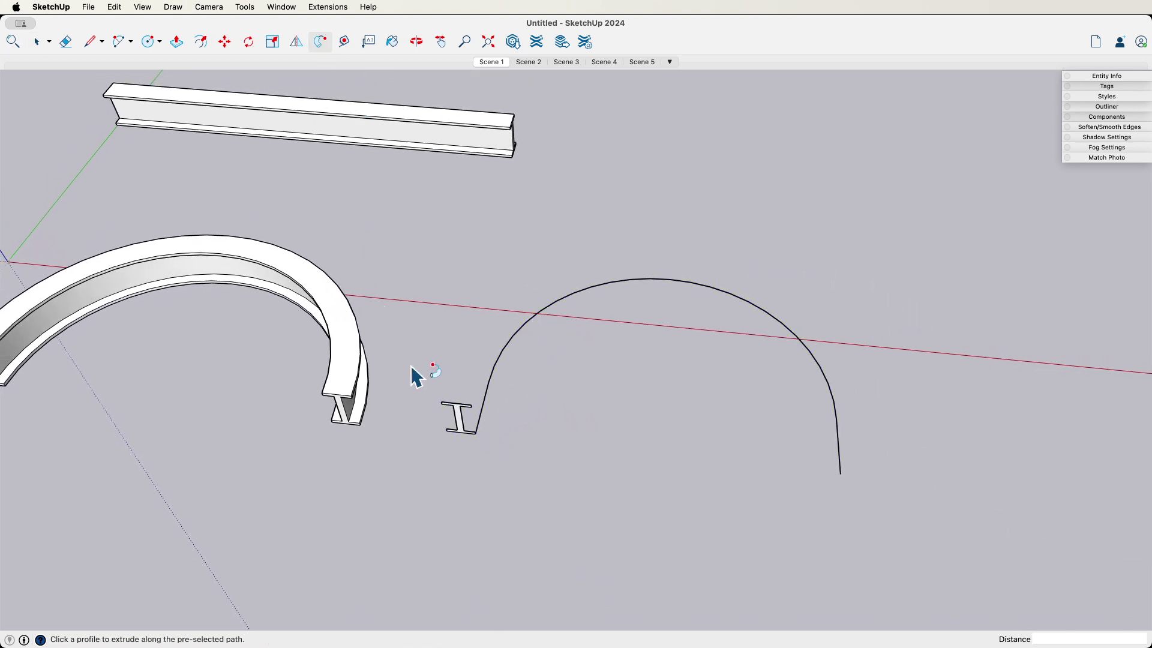
pyautogui.click(464, 418)
# Push back both end faces of the new beam and erase the leftover stray lines
pyautogui.press('p')
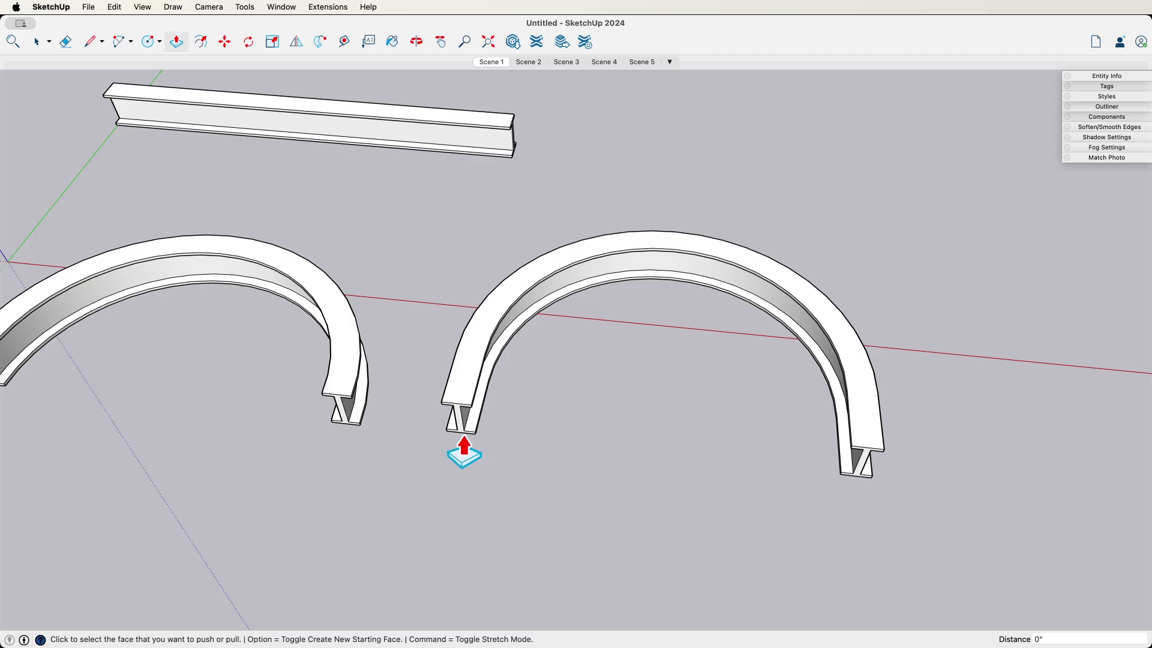
pyautogui.click(460, 427)
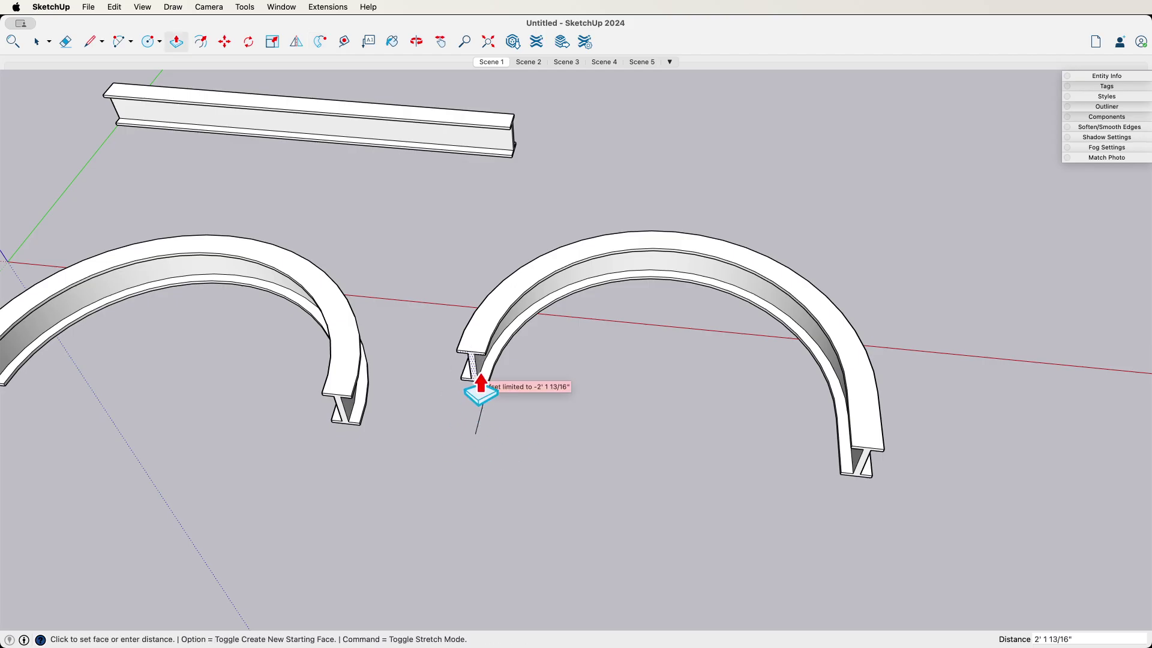
pyautogui.click(475, 392)
pyautogui.click(872, 474)
pyautogui.click(624, 470)
pyautogui.press('e')
pyautogui.moveTo(859, 463); pyautogui.dragTo(472, 408)
# Orbit to frame all beams, then select the straight I-beam's geometry and make it a group
pyautogui.press('space')
pyautogui.hscroll(-5, 471, 429)
pyautogui.scroll(-10, 474, 430)
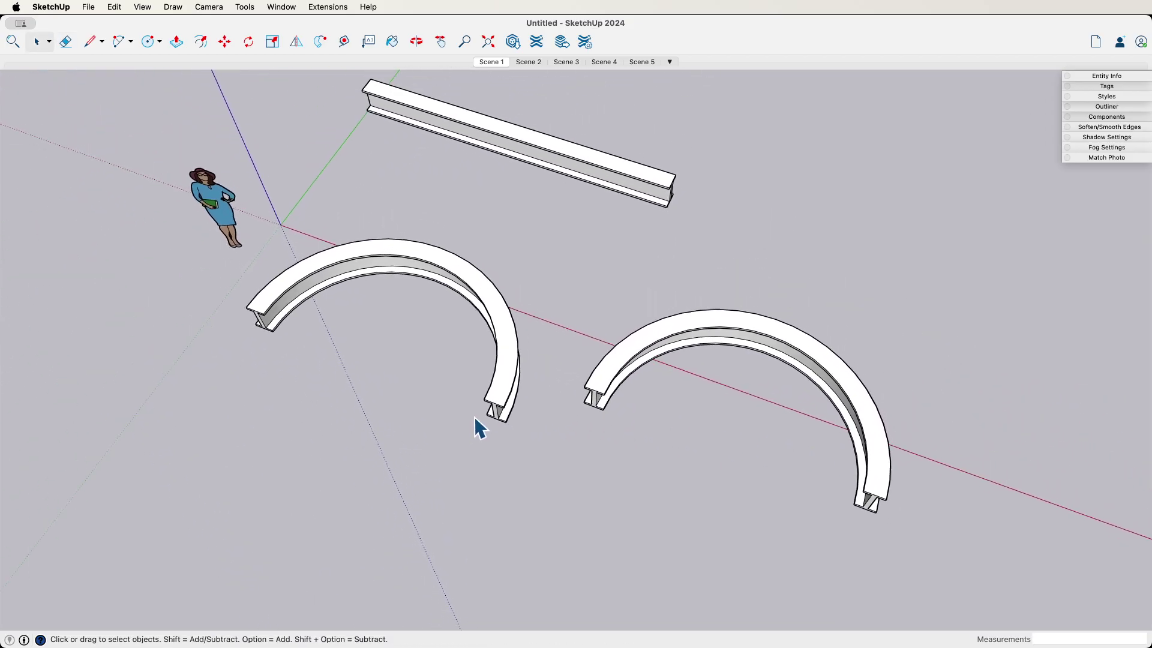
pyautogui.scroll(-5, 303, 334)
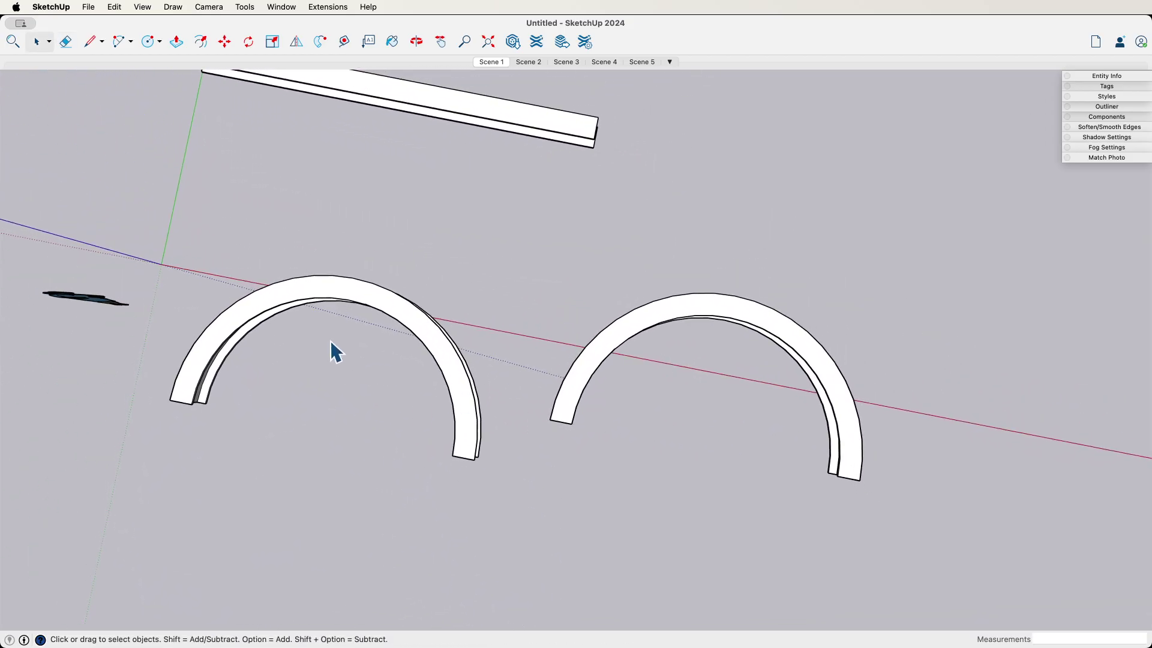
pyautogui.moveTo(340, 338); pyautogui.dragTo(472, 363, button='middle')
pyautogui.moveTo(581, 386); pyautogui.dragTo(530, 276, button='middle')
pyautogui.click(528, 274)
pyautogui.rightClick(528, 270)
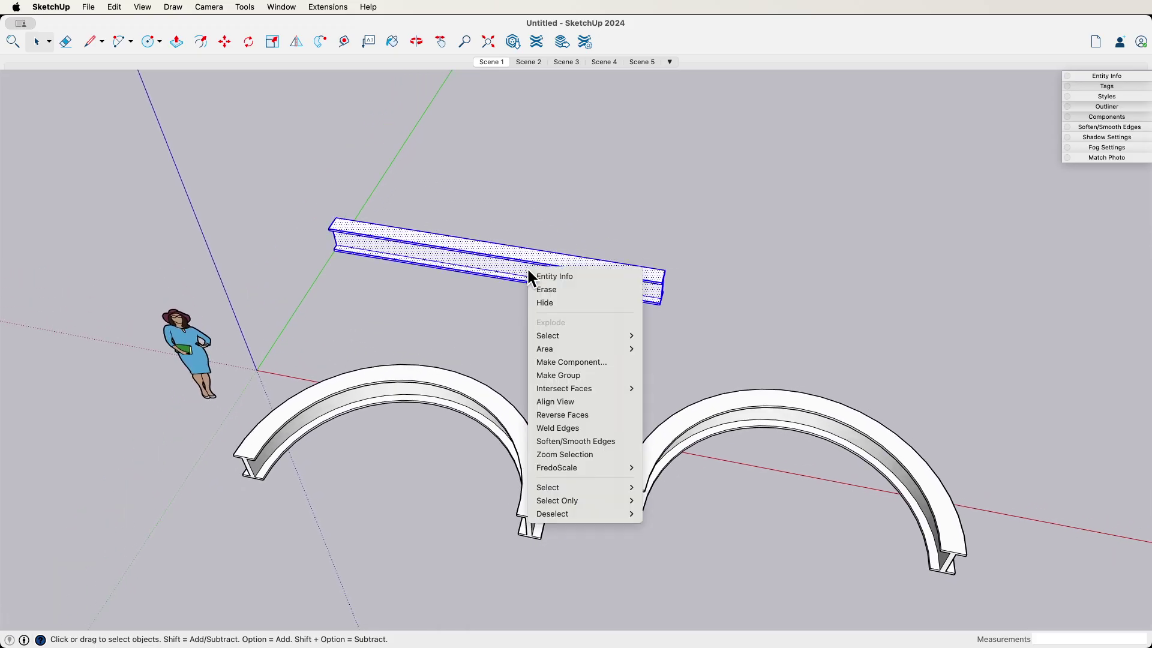
pyautogui.click(578, 375)
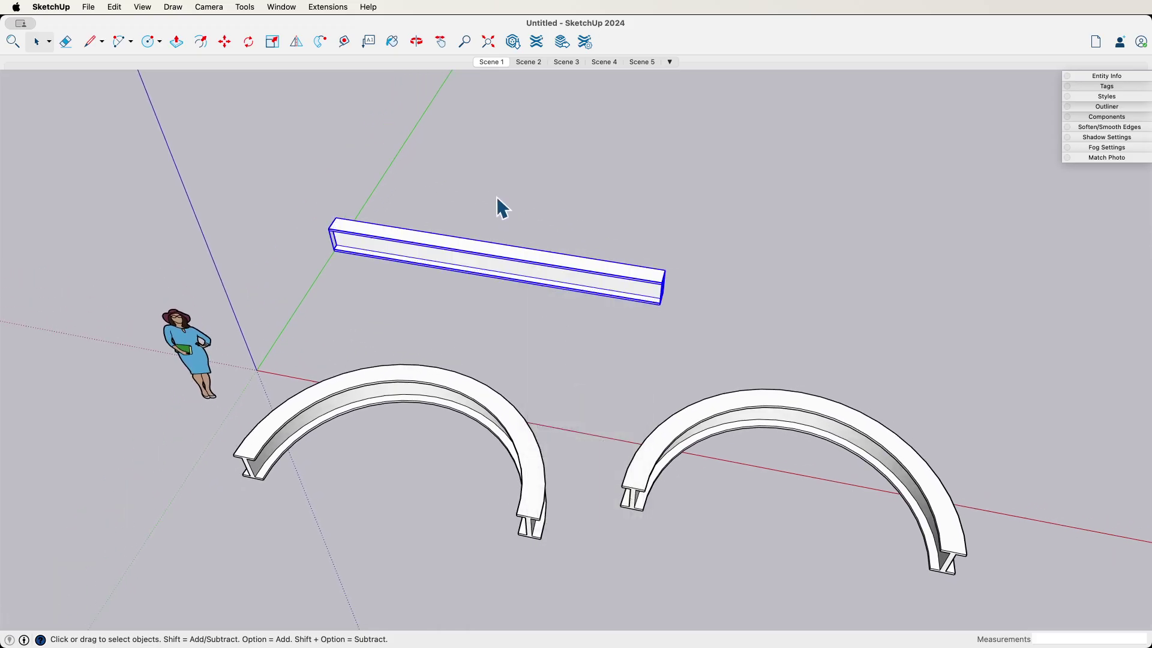
# Bend the grouped straight I-beam by 180° with the True Bend tool from the Tools menu
pyautogui.click(336, 10)
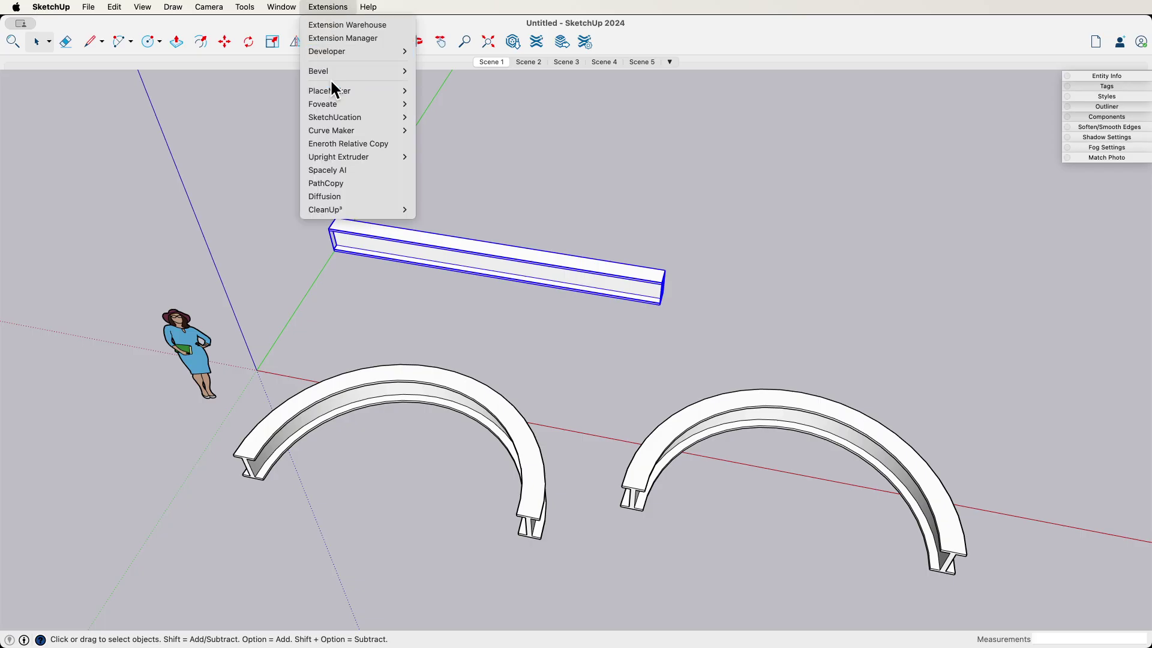
pyautogui.moveTo(290, 11)
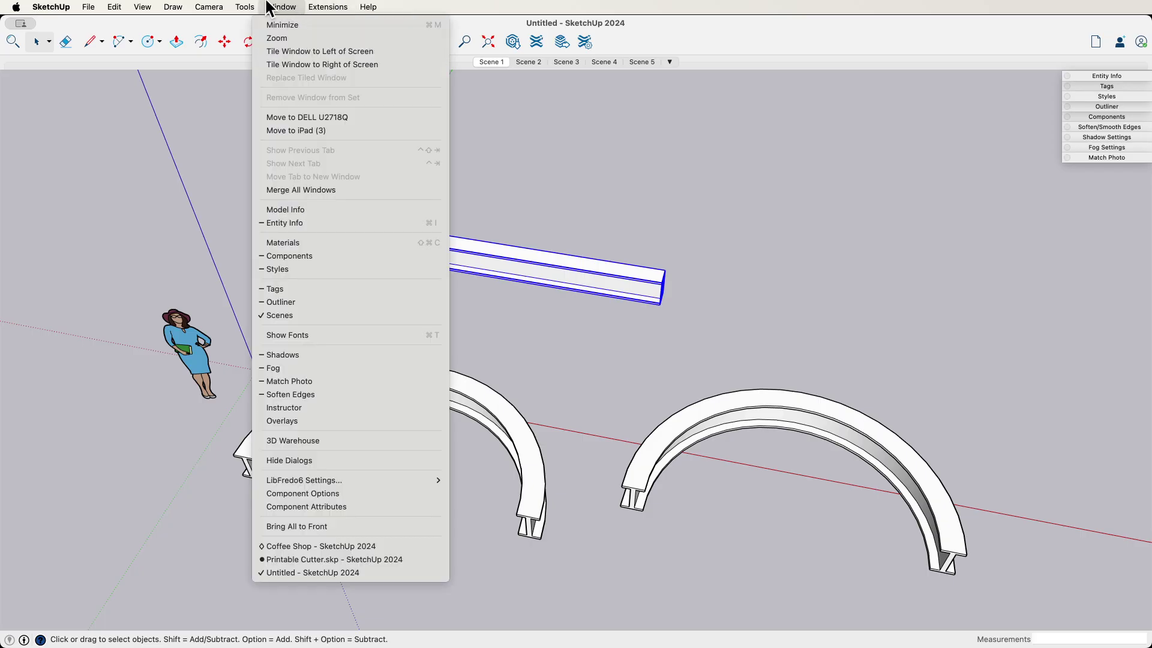
pyautogui.click(407, 336)
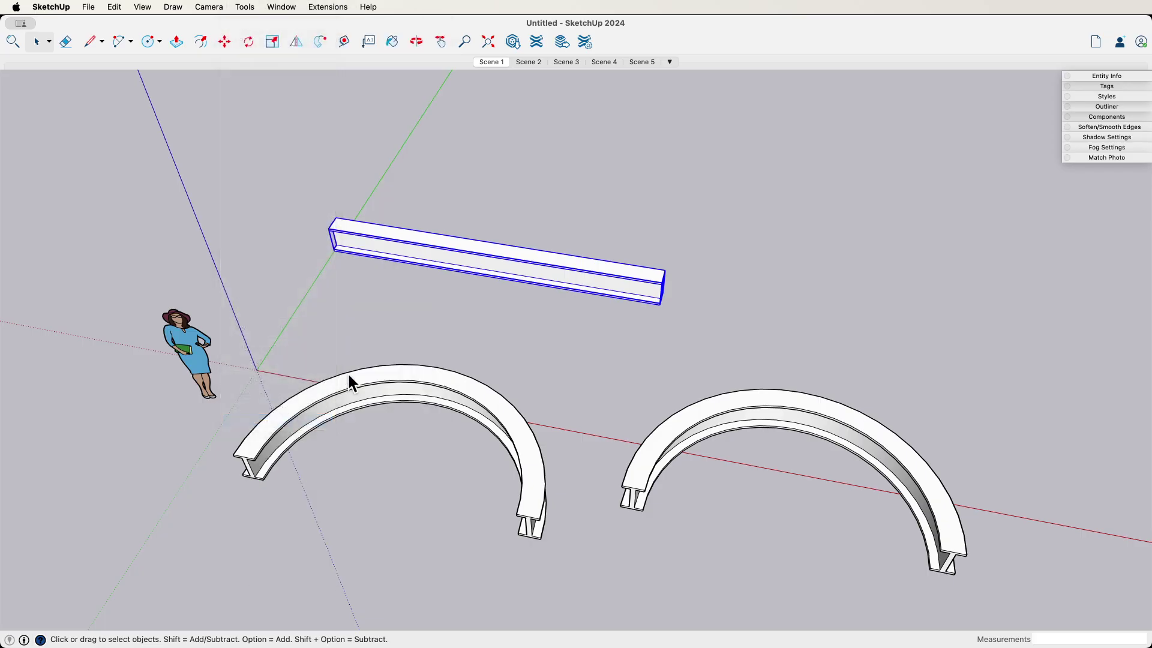
pyautogui.click(480, 290)
pyautogui.write('180')
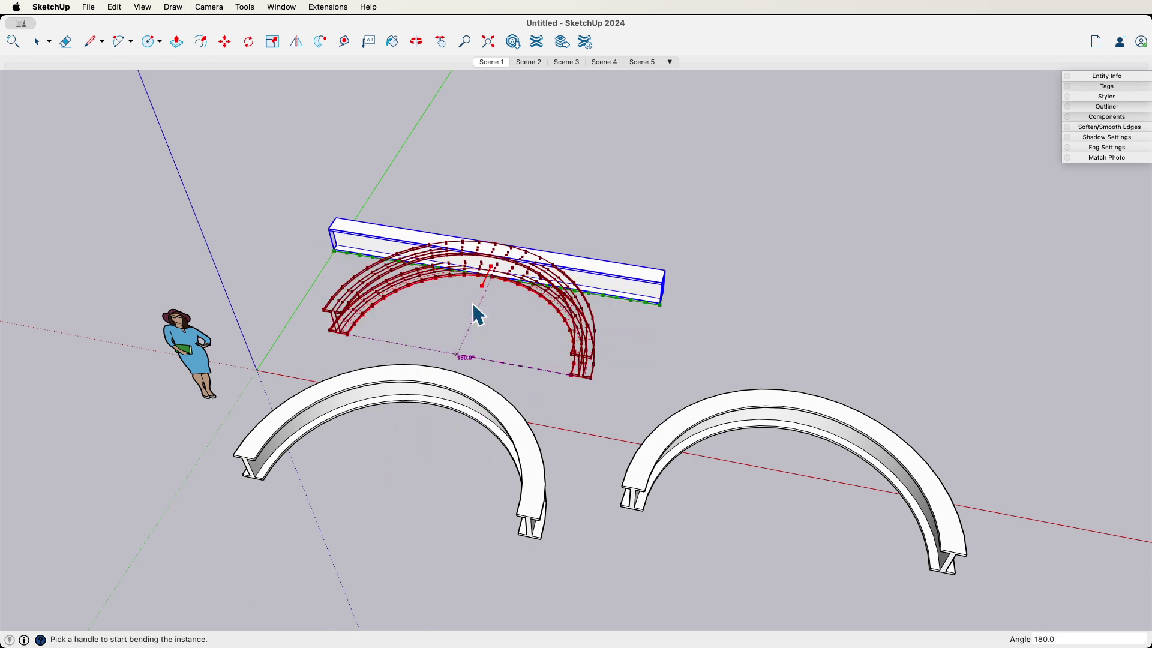
pyautogui.press('Return')
pyautogui.click(758, 255)
pyautogui.scroll(3, 762, 264)
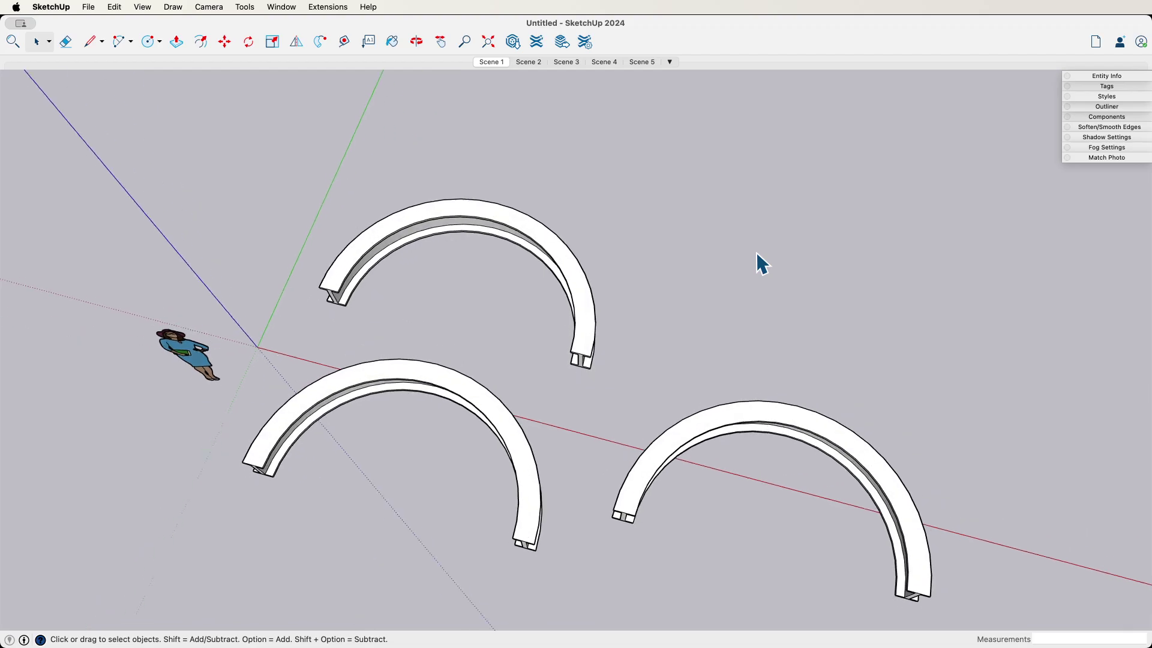
pyautogui.scroll(-5, 760, 263)
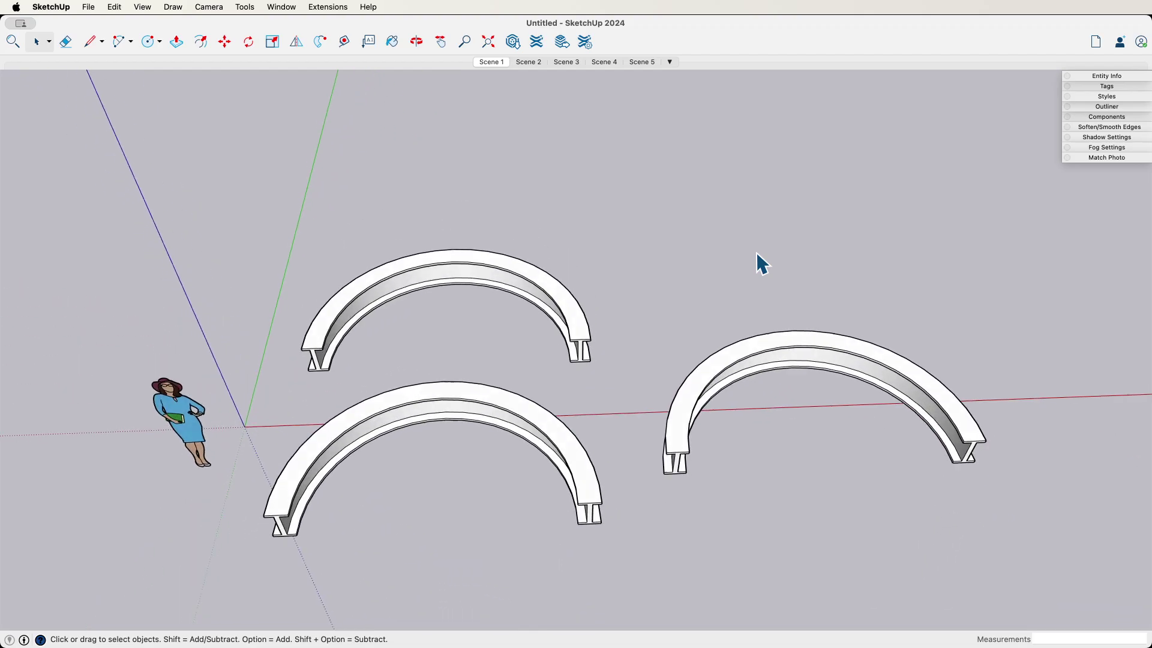
pyautogui.moveTo(714, 259); pyautogui.dragTo(435, 243, button='middle')
pyautogui.moveTo(528, 193); pyautogui.dragTo(406, 307, button='middle')
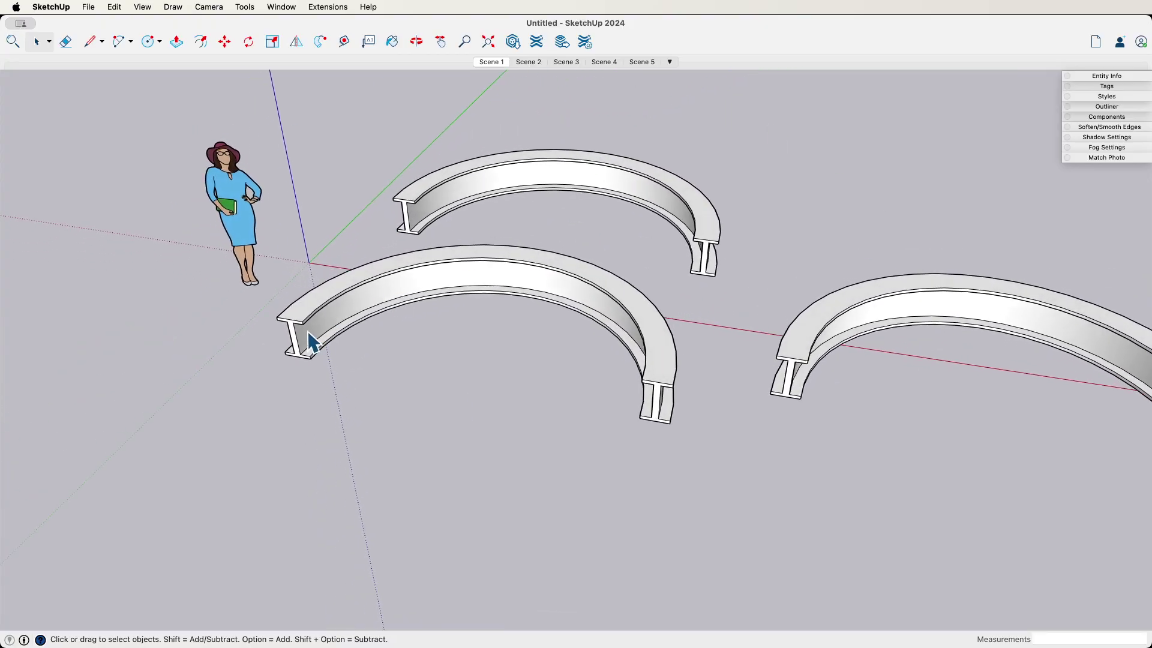
pyautogui.moveTo(619, 329); pyautogui.dragTo(468, 250, button='middle')
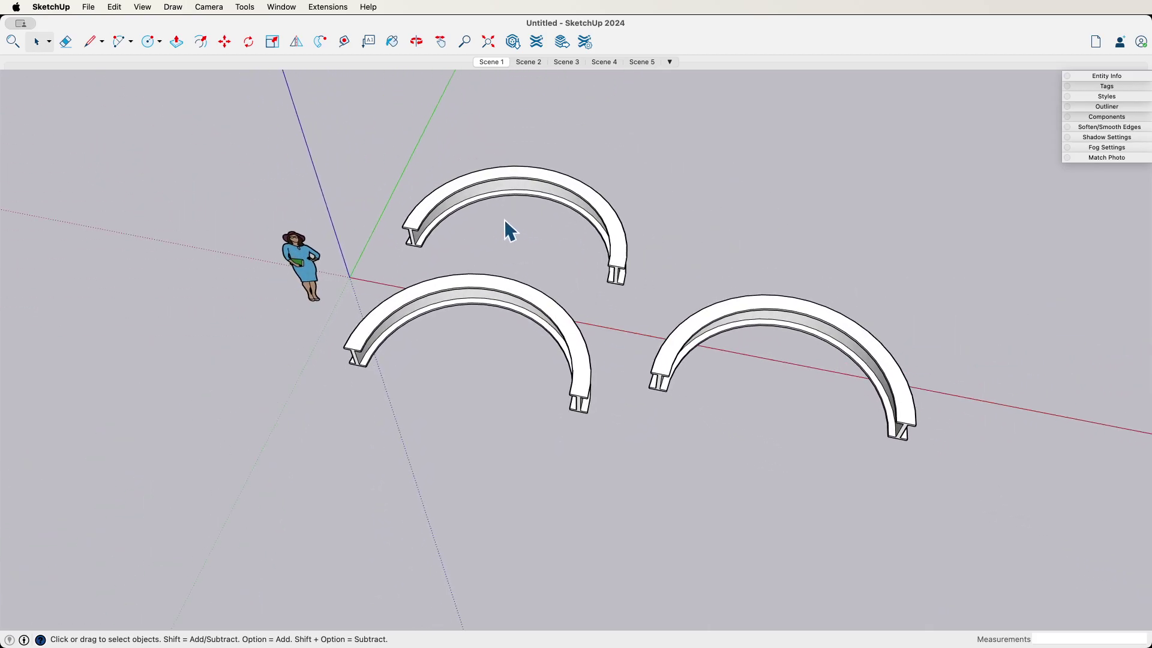
pyautogui.moveTo(584, 290); pyautogui.dragTo(608, 454, button='middle')
pyautogui.moveTo(922, 562); pyautogui.dragTo(709, 398, button='middle')
pyautogui.moveTo(942, 452); pyautogui.dragTo(393, 276, button='middle')
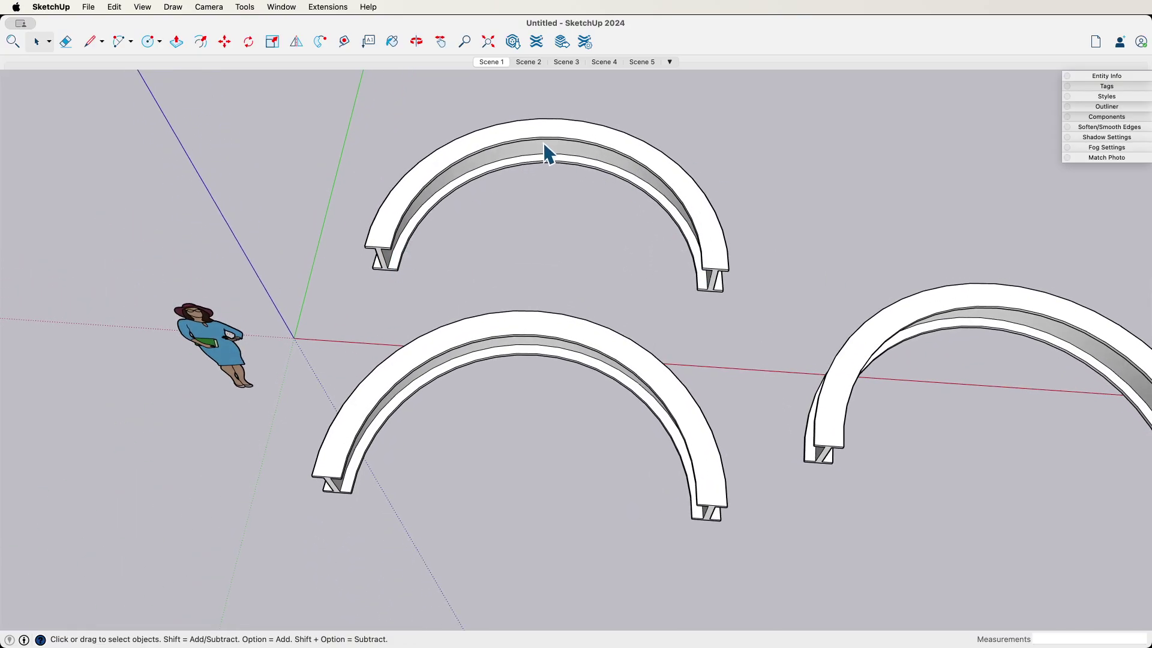
pyautogui.moveTo(578, 150); pyautogui.dragTo(462, 189, button='middle')
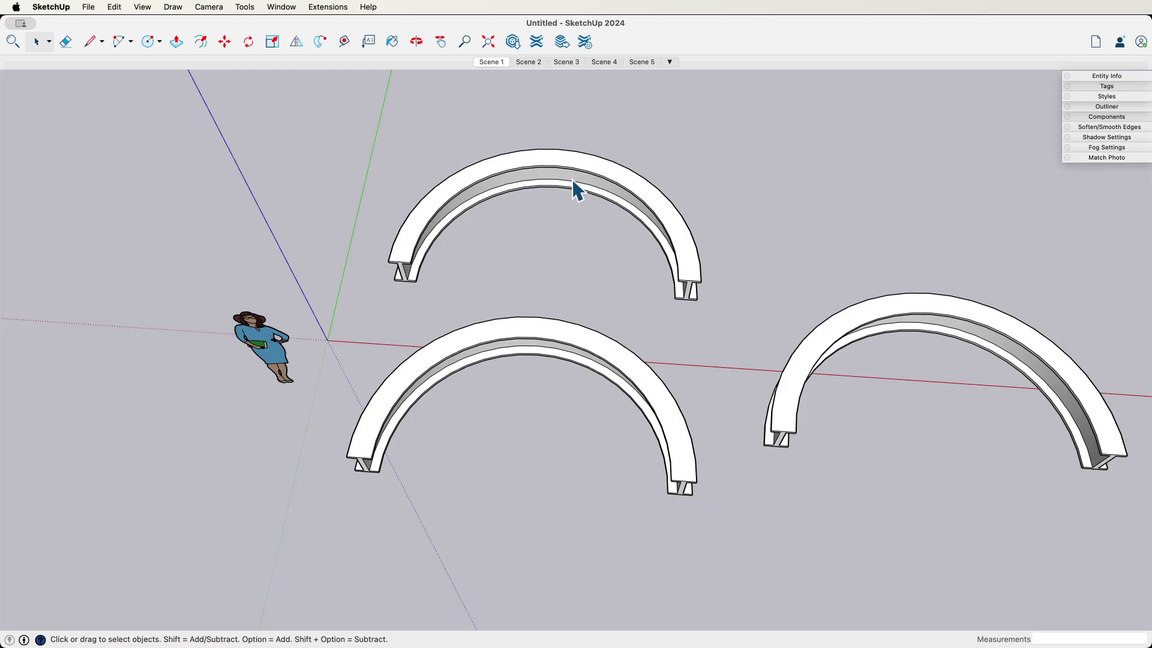
pyautogui.moveTo(587, 192); pyautogui.dragTo(450, 250, button='middle')
pyautogui.moveTo(542, 246); pyautogui.dragTo(782, 340, button='middle')
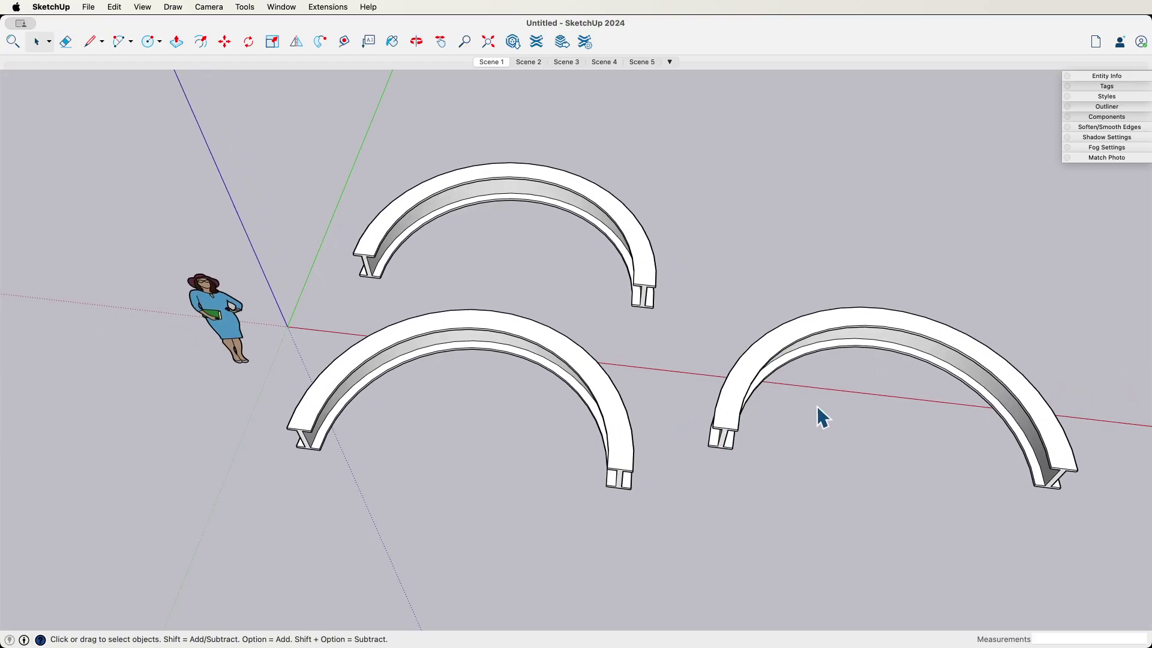
pyautogui.moveTo(663, 385); pyautogui.dragTo(582, 291, button='middle')
pyautogui.moveTo(688, 294); pyautogui.dragTo(533, 264, button='middle')
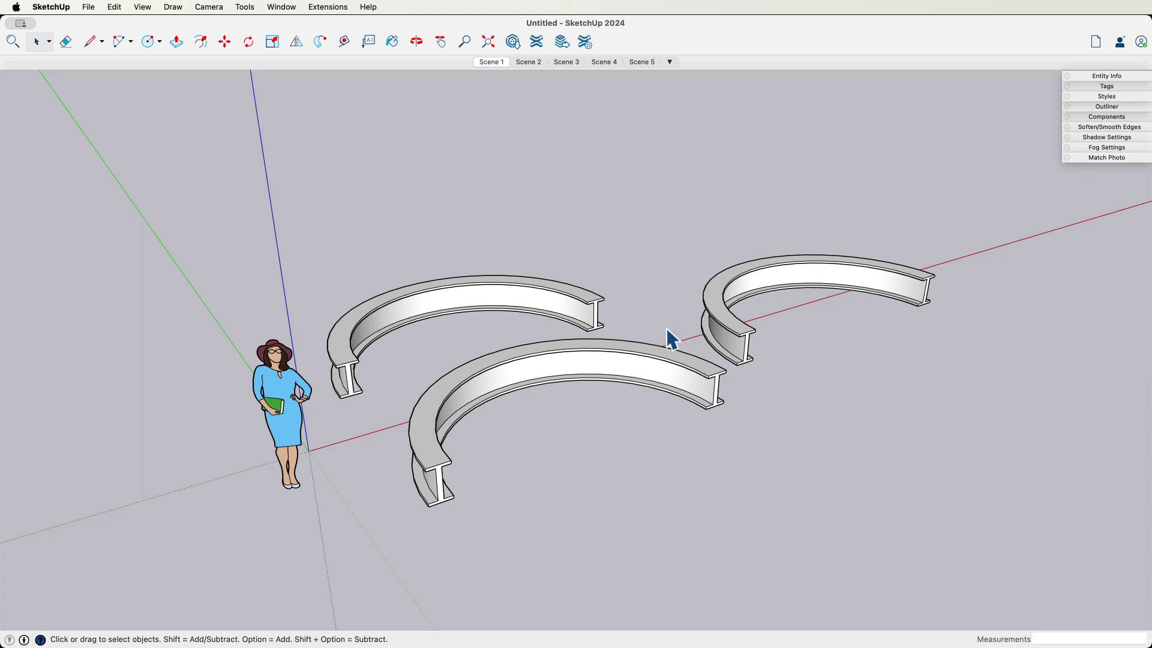
pyautogui.moveTo(963, 249); pyautogui.dragTo(665, 358, button='middle')
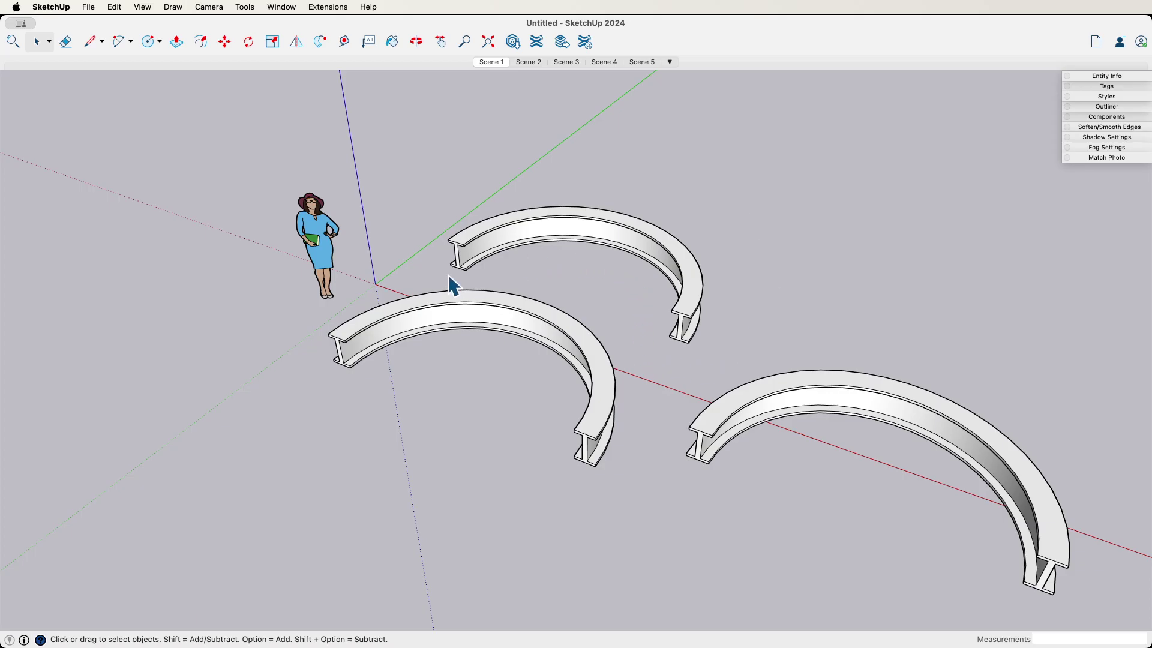
pyautogui.scroll(-1, 679, 227)
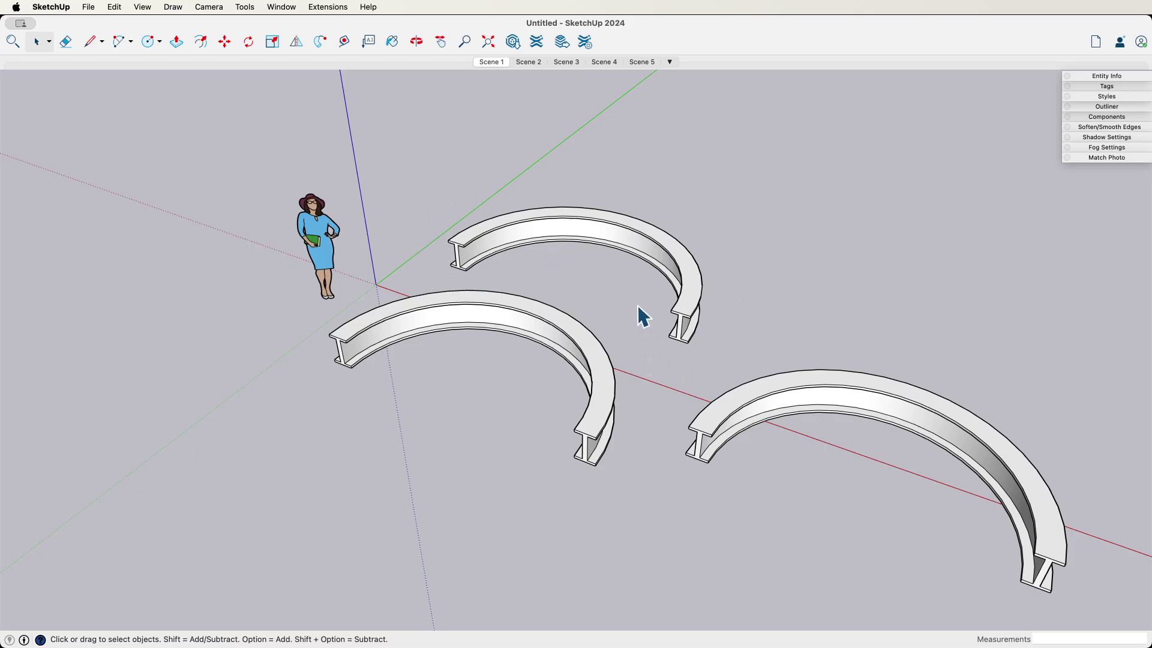
pyautogui.hscroll(3, 507, 270)
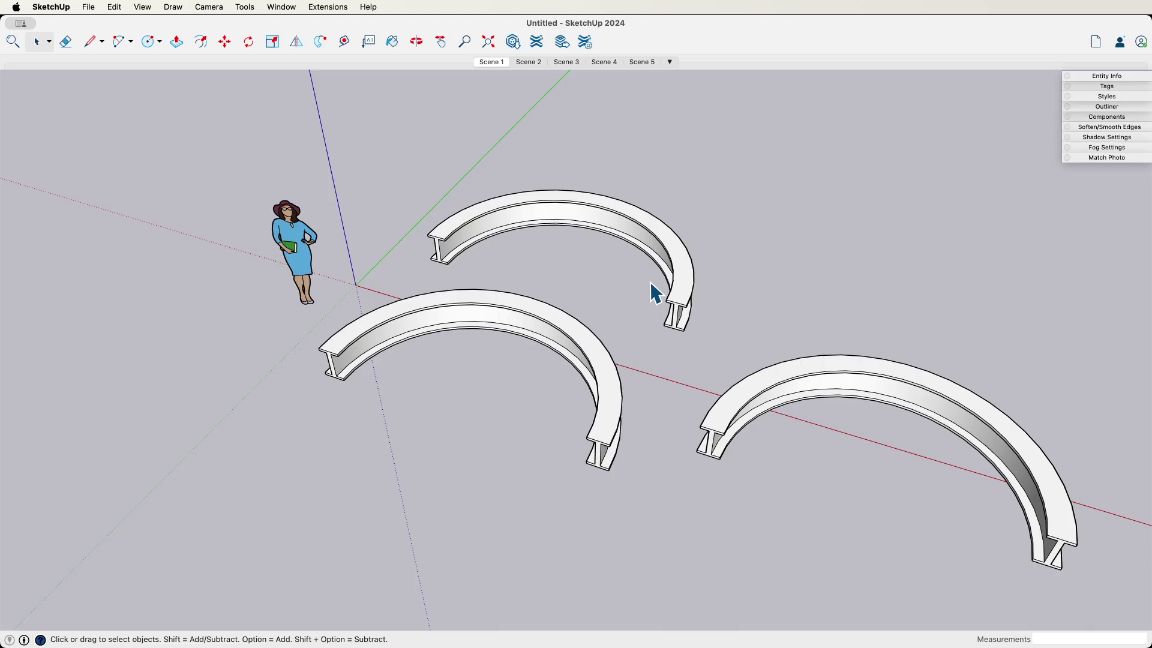
pyautogui.moveTo(646, 279); pyautogui.dragTo(610, 424, button='middle')
pyautogui.moveTo(509, 240); pyautogui.dragTo(351, 349, button='middle')
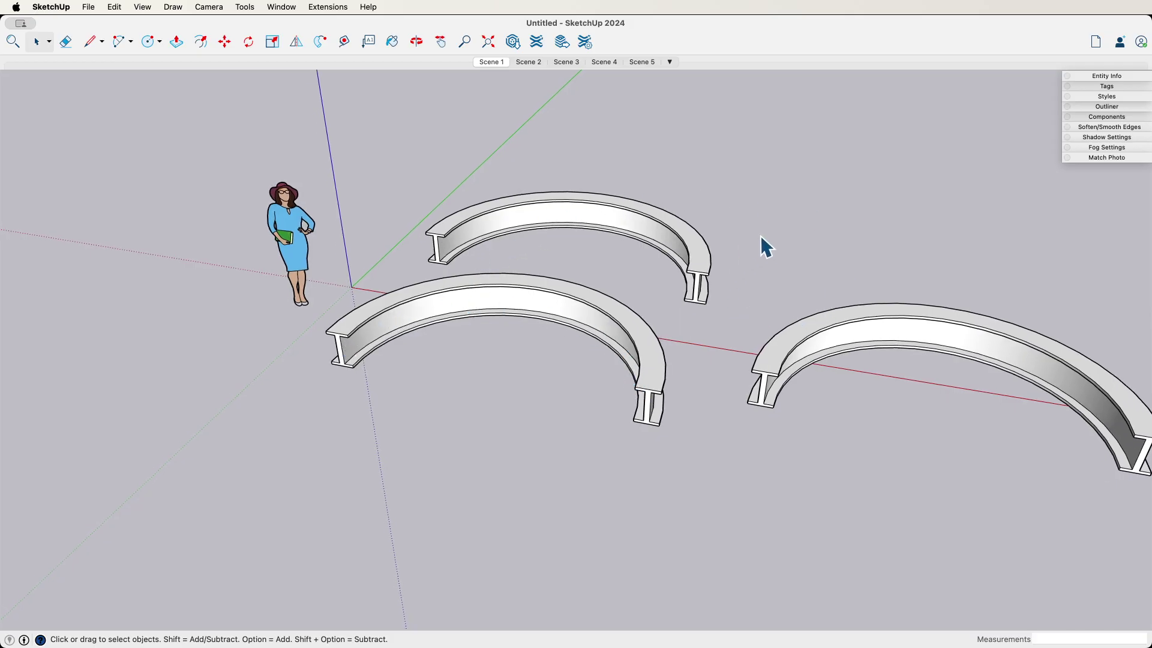
pyautogui.scroll(2, 762, 240)
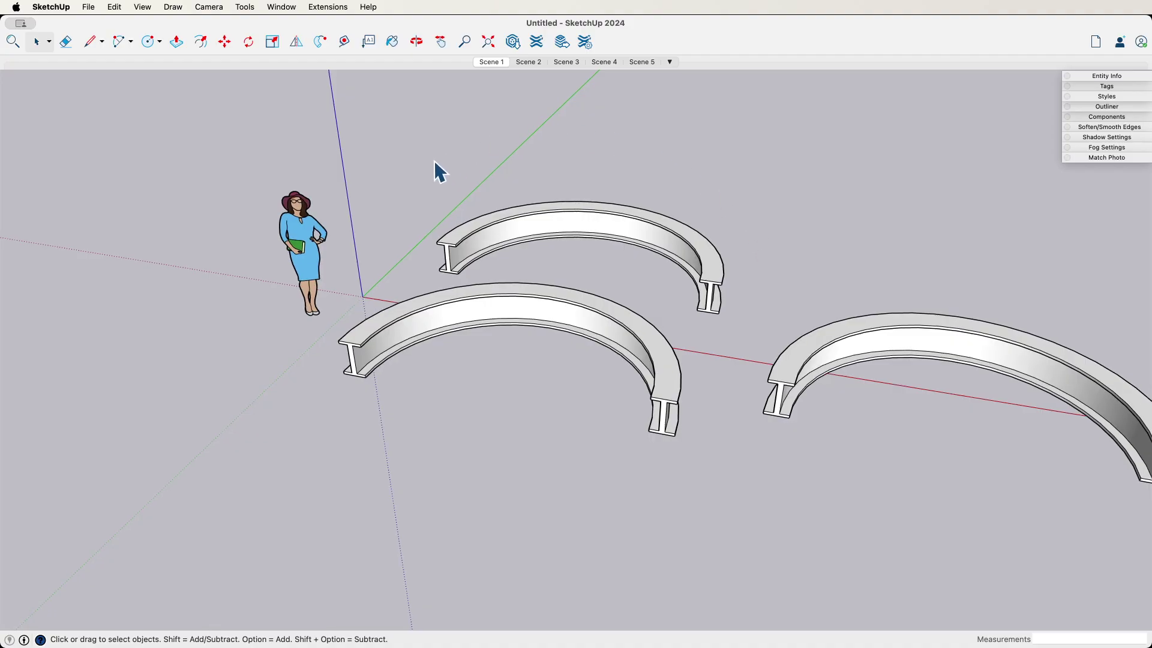
pyautogui.scroll(3, 383, 260)
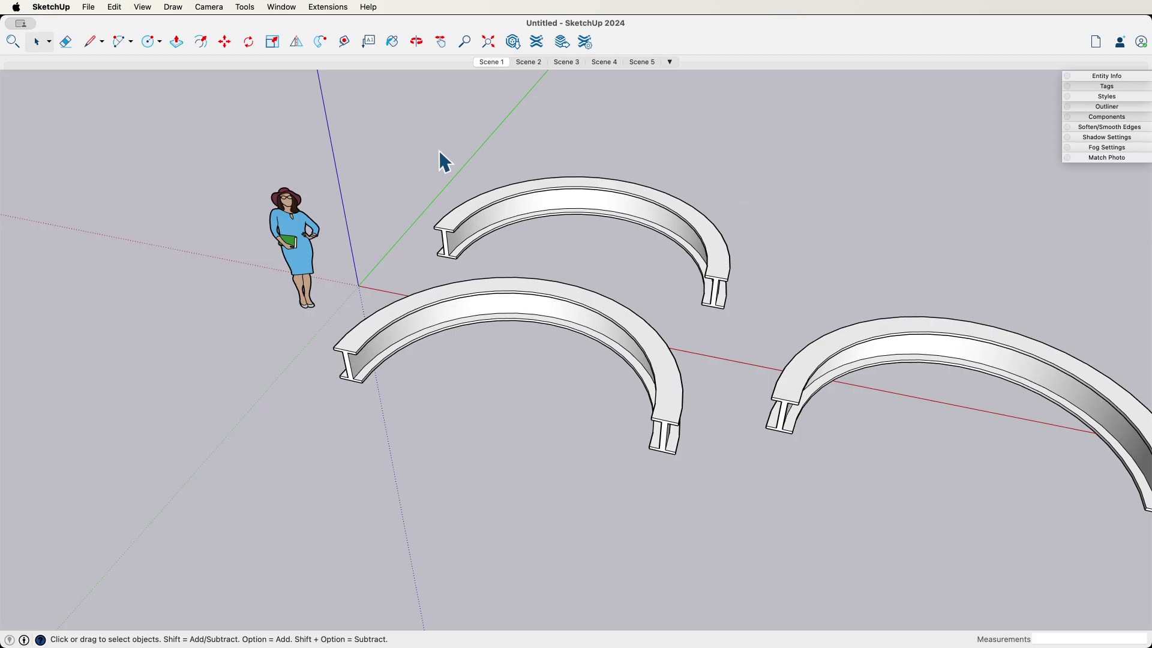
pyautogui.moveTo(393, 210); pyautogui.dragTo(487, 267, button='middle')
pyautogui.moveTo(694, 314); pyautogui.dragTo(696, 329, button='middle')
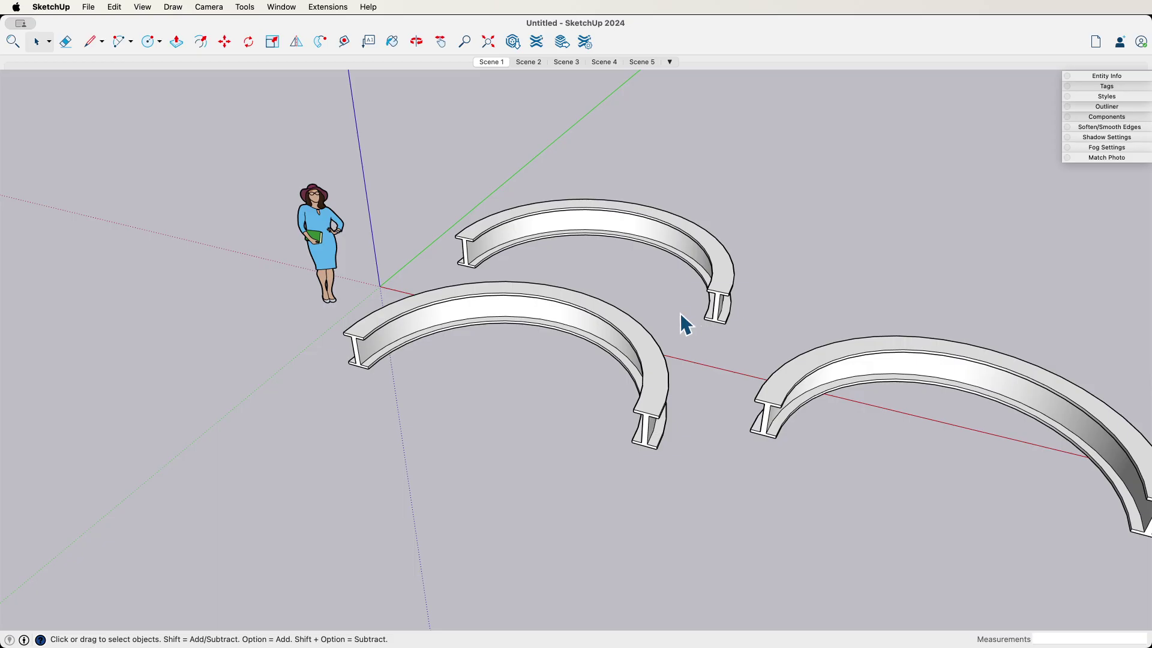
pyautogui.moveTo(514, 267); pyautogui.dragTo(485, 247, button='middle')
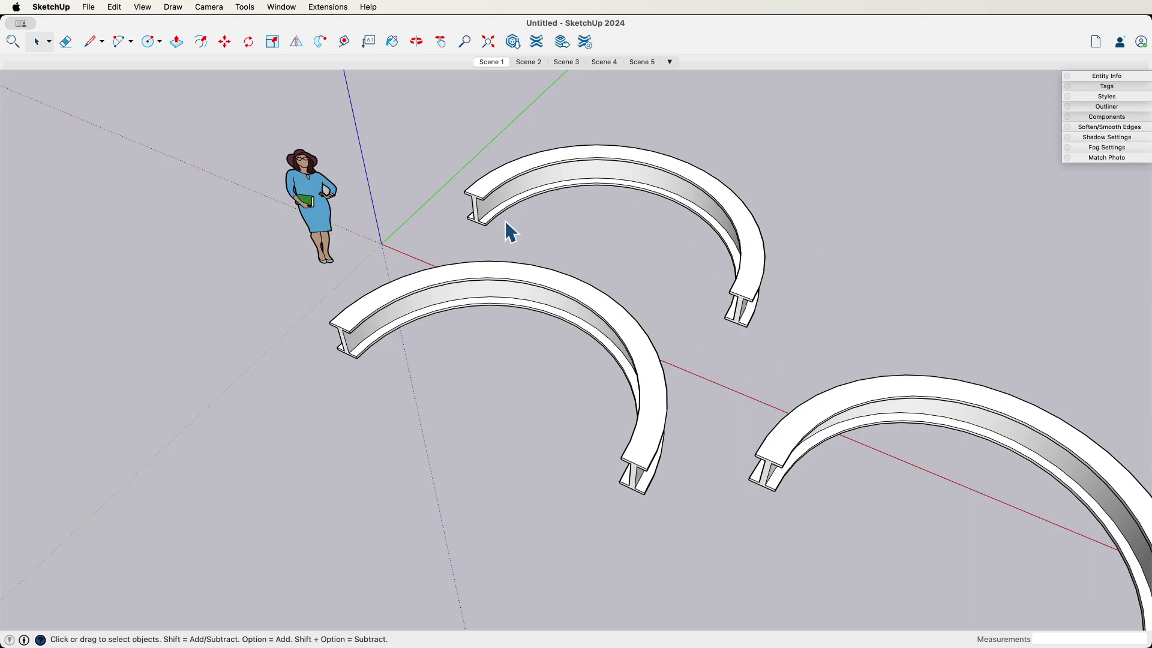
pyautogui.moveTo(511, 234); pyautogui.dragTo(545, 245, button='middle')
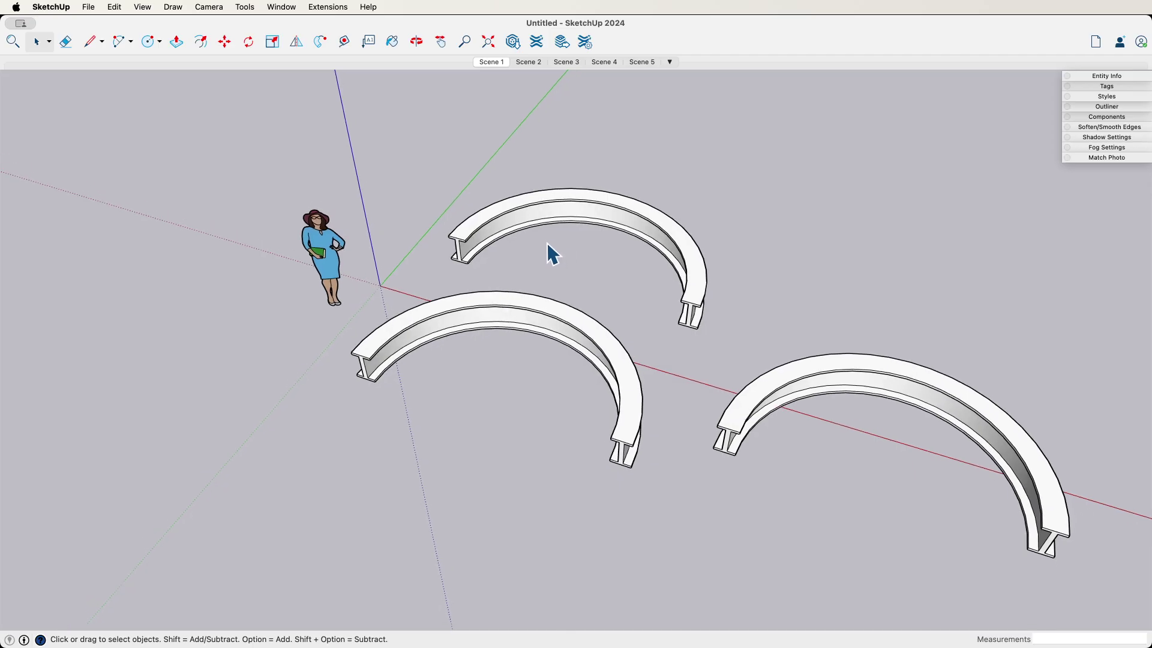
pyautogui.moveTo(528, 260)
pyautogui.mouseDown(button='middle')
pyautogui.moveTo(559, 272)
pyautogui.moveTo(570, 258)
pyautogui.moveTo(510, 264)
pyautogui.mouseUp(button='middle')
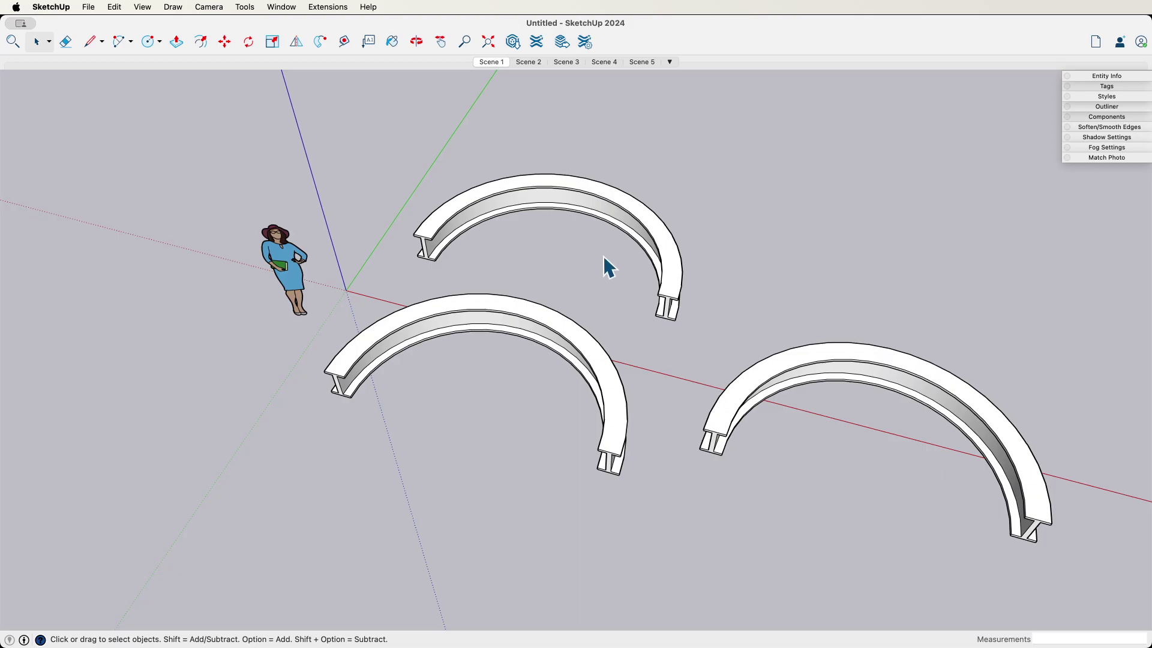
pyautogui.moveTo(627, 256); pyautogui.dragTo(420, 272, button='middle')
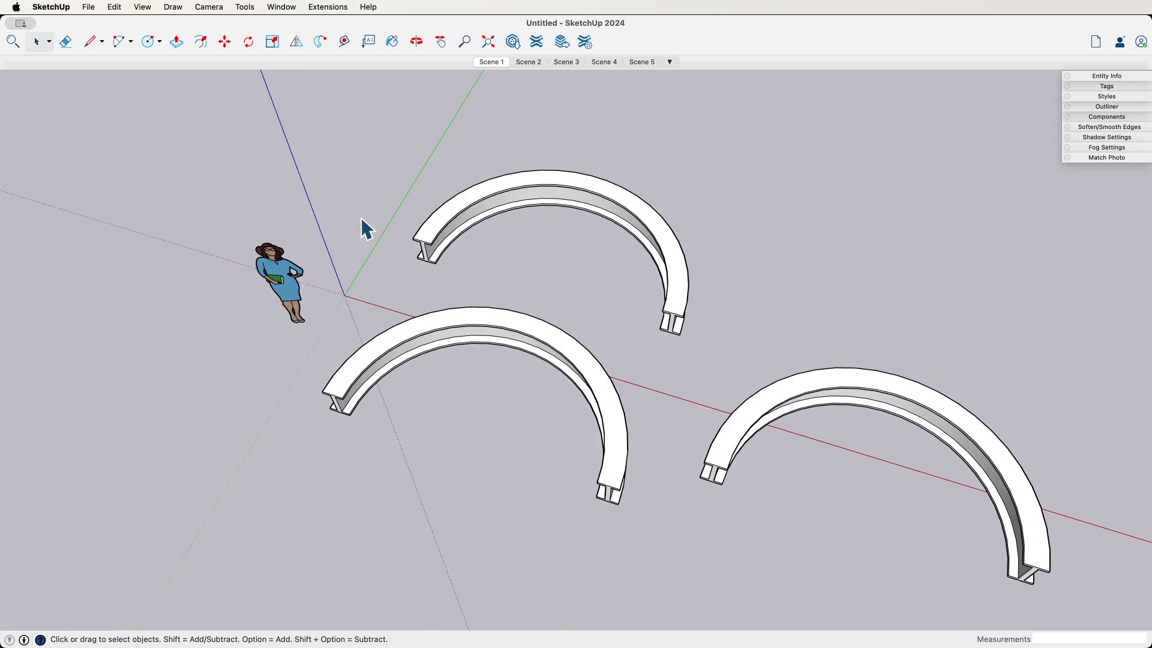